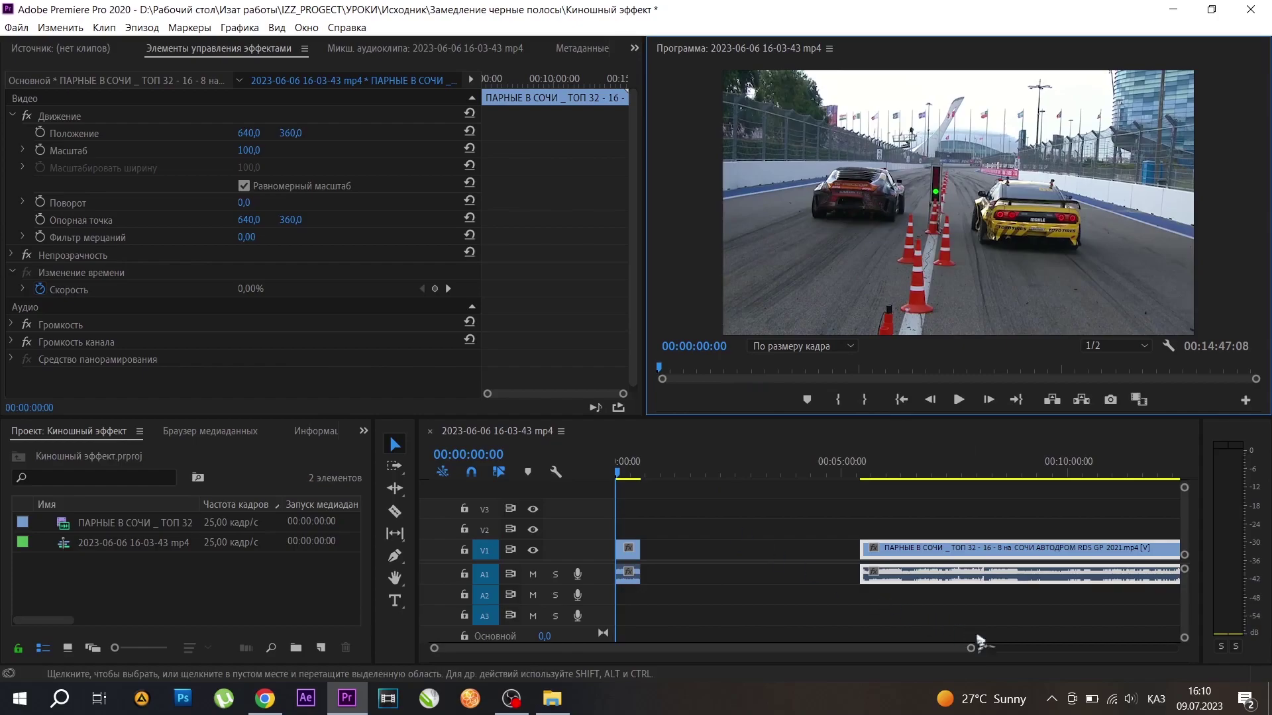
Apply the Обрезать effect from the Преобразовать group of Видеоэффекты to the video clip on track V1.
{"action": "left_click_drag", "start_coordinate": [968, 655], "coordinate": [793, 653]}
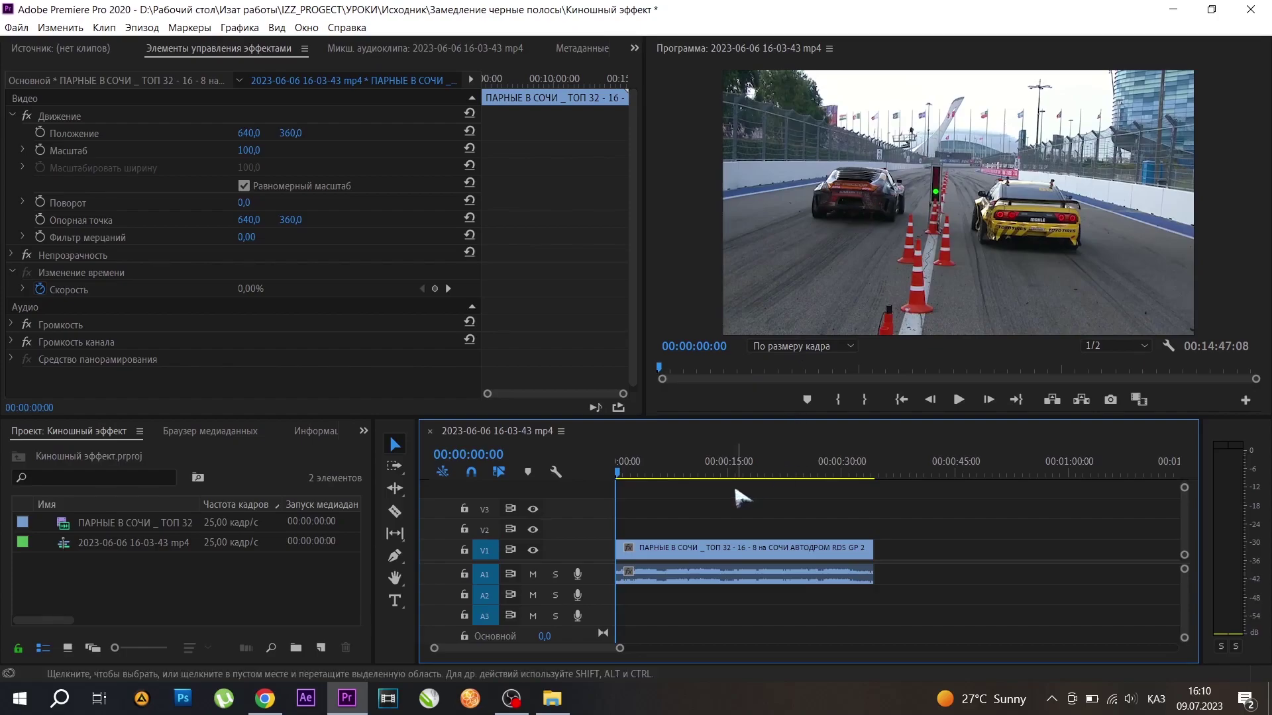
{"action": "left_click", "coordinate": [364, 432]}
{"action": "left_click", "coordinate": [406, 499]}
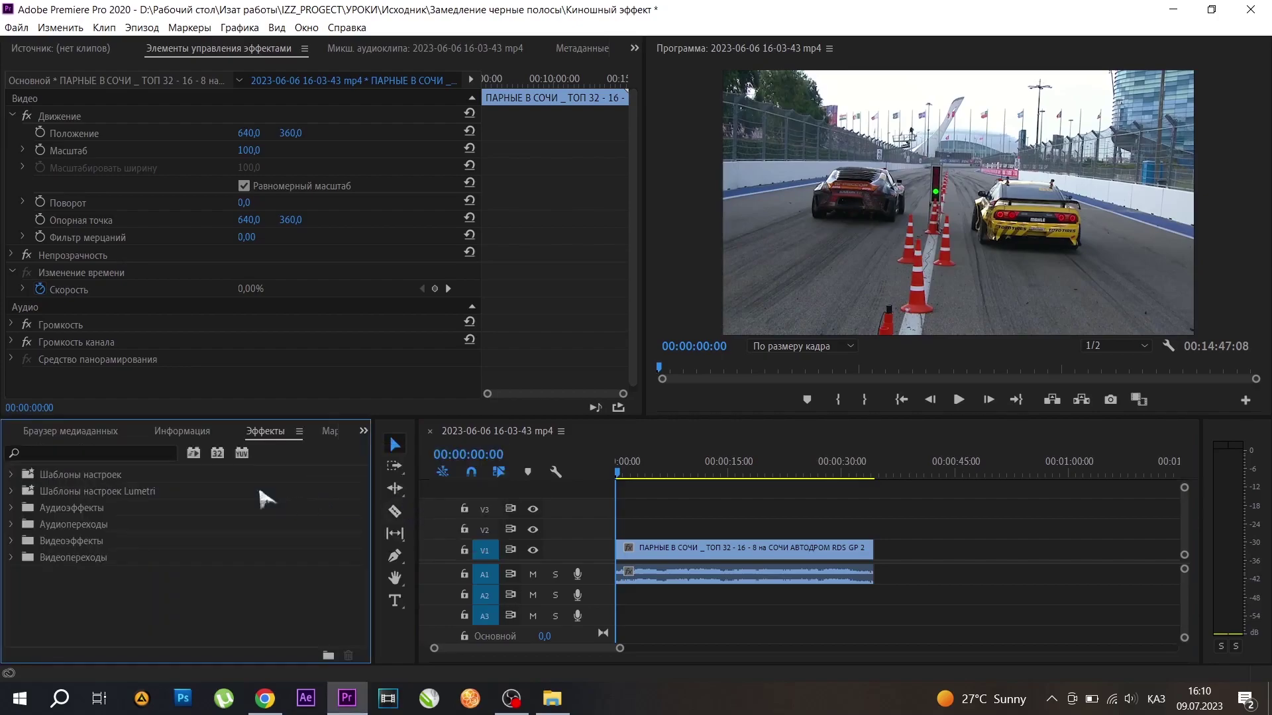
{"action": "left_click", "coordinate": [12, 541]}
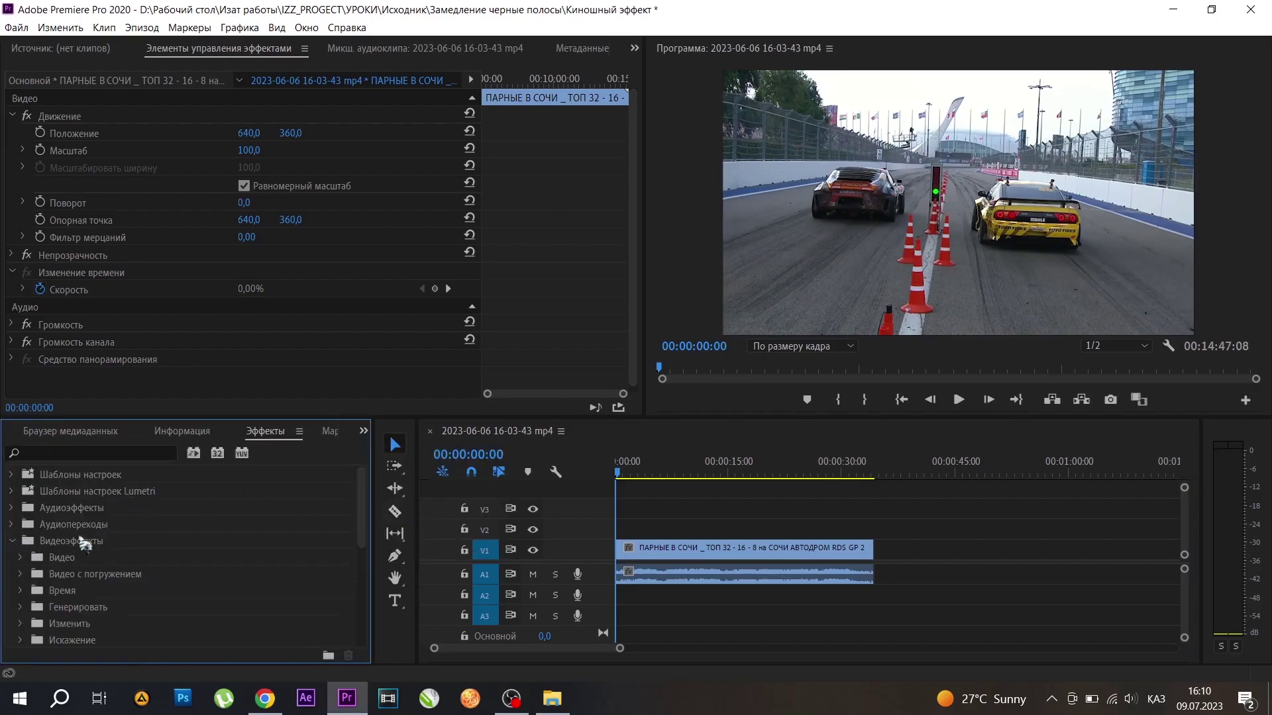
{"action": "scroll", "coordinate": [139, 577], "scroll_direction": "down", "scroll_amount": 3}
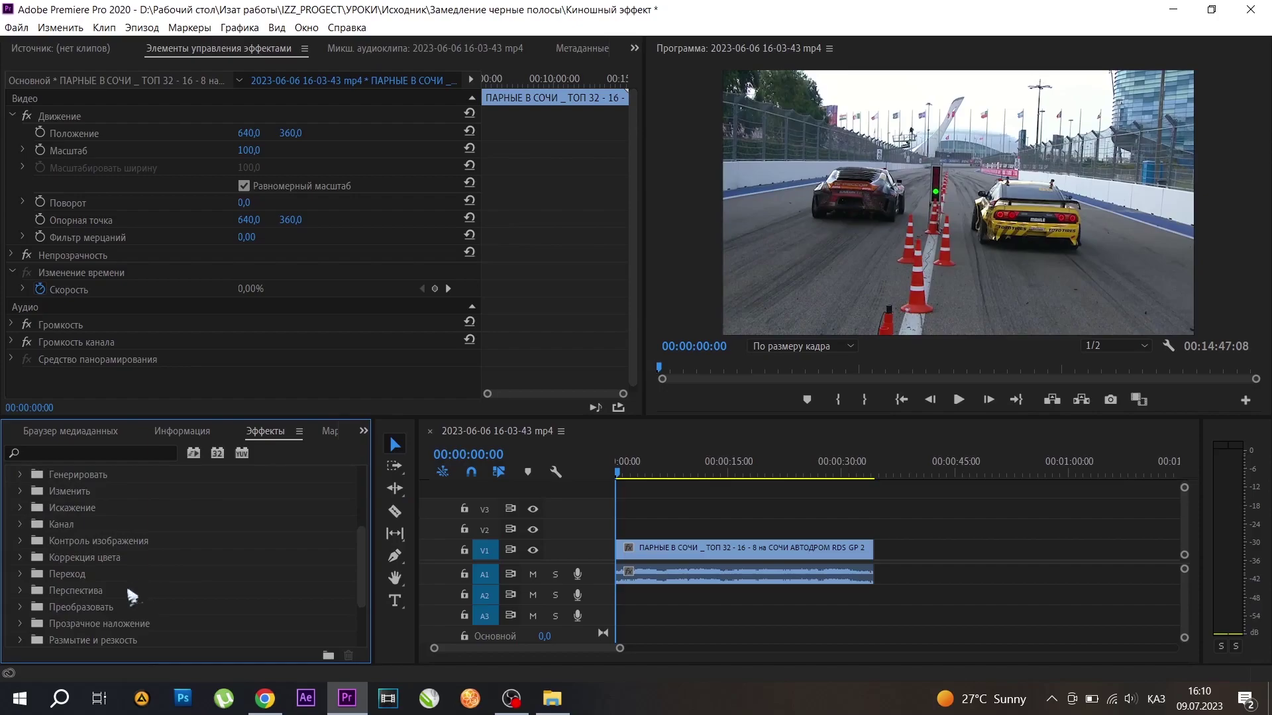
{"action": "scroll", "coordinate": [149, 605], "scroll_direction": "down", "scroll_amount": 2}
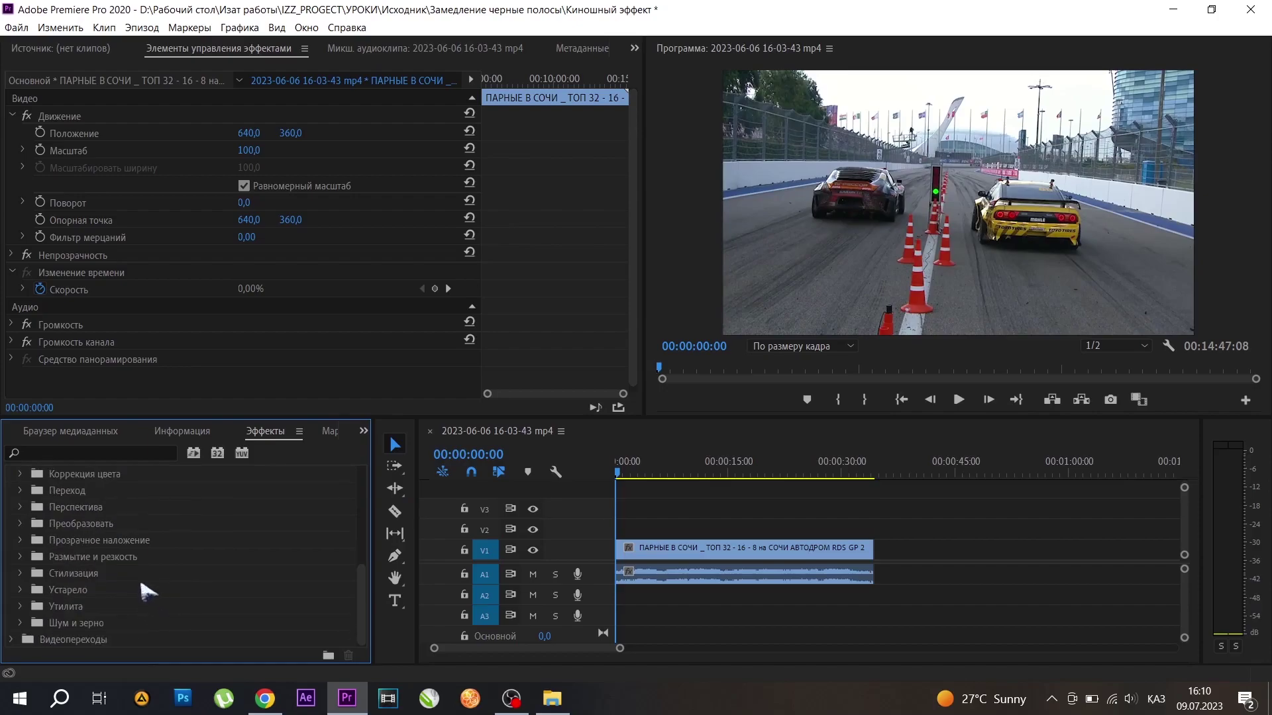
{"action": "scroll", "coordinate": [17, 563], "scroll_direction": "up", "scroll_amount": 5}
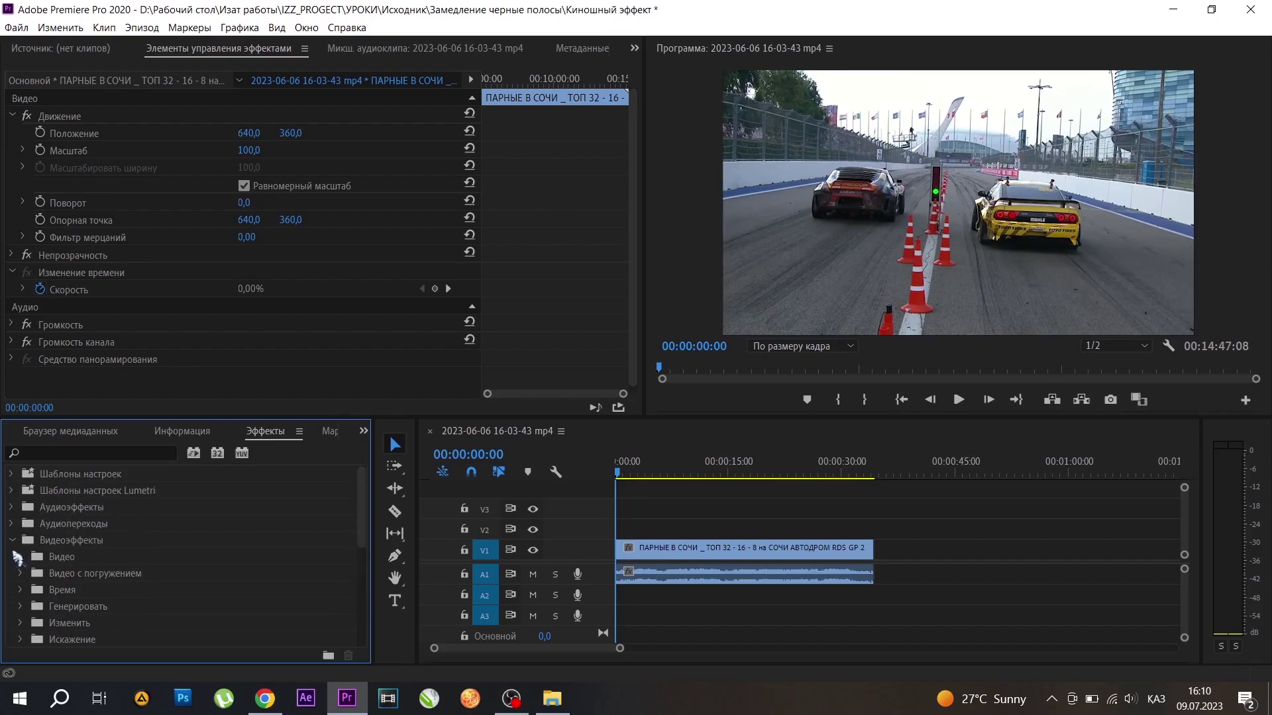
{"action": "scroll", "coordinate": [145, 578], "scroll_direction": "down", "scroll_amount": 2}
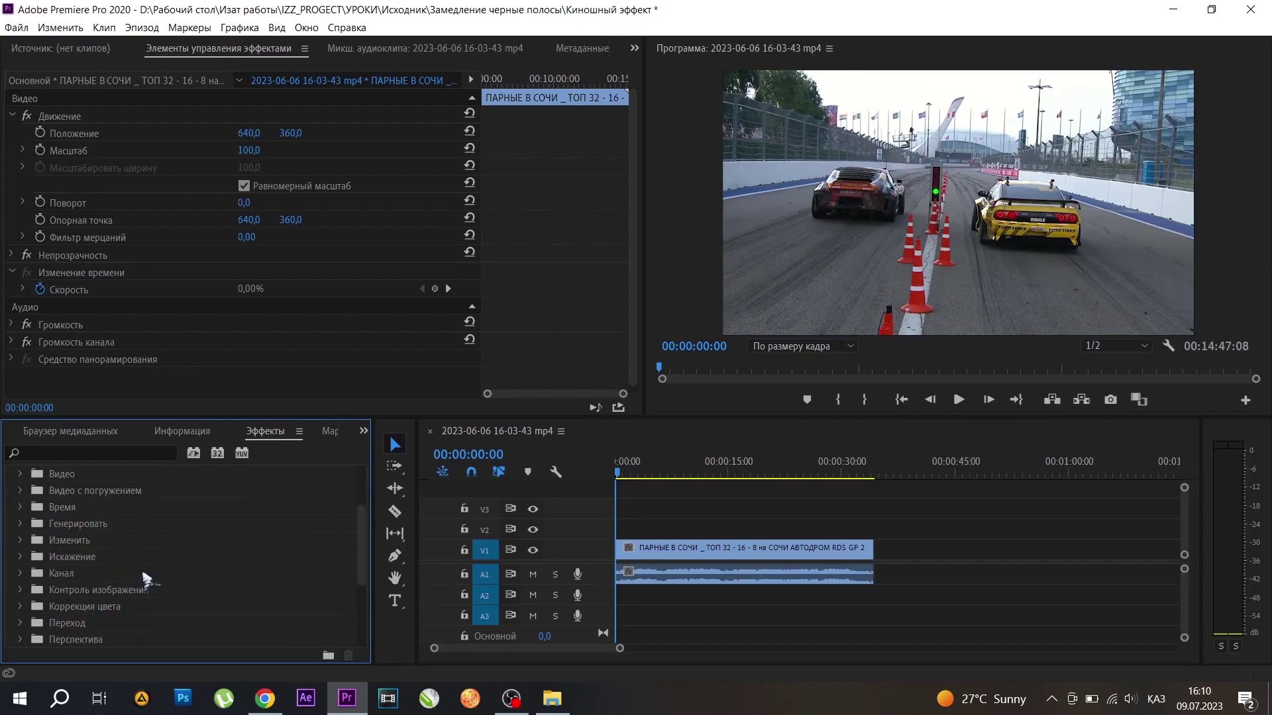
{"action": "scroll", "coordinate": [149, 578], "scroll_direction": "down", "scroll_amount": 1}
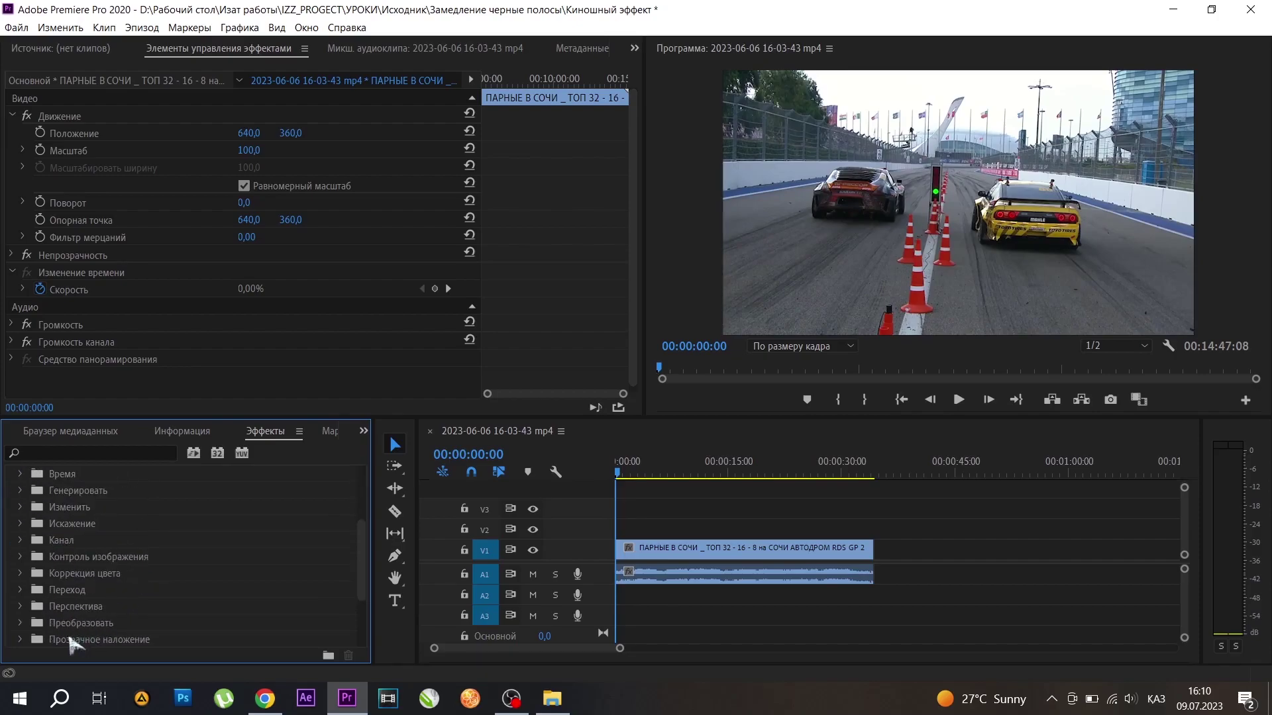
{"action": "left_click", "coordinate": [20, 624]}
{"action": "scroll", "coordinate": [99, 605], "scroll_direction": "down", "scroll_amount": 3}
{"action": "left_click_drag", "start_coordinate": [83, 572], "coordinate": [689, 548]}
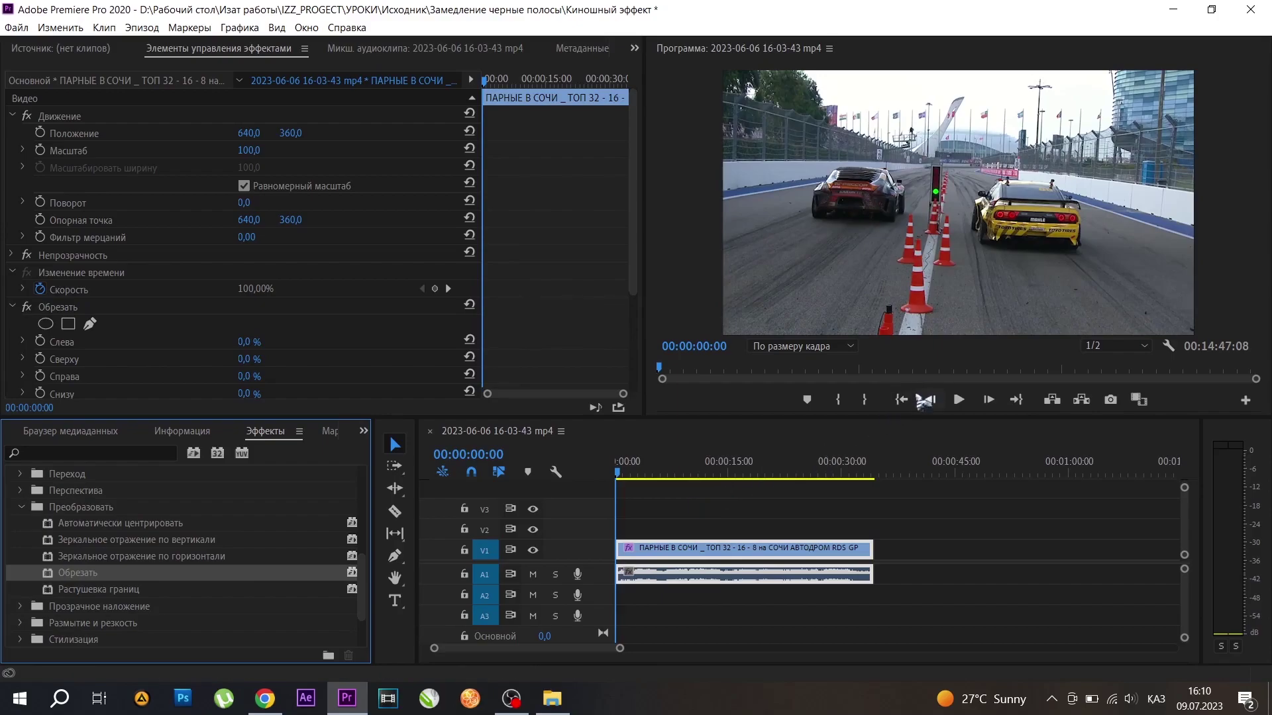
Play the sequence from the start to 00:00:05:17 and enable keyframing there for the crop's Сверху and Снизу values.
{"action": "left_click", "coordinate": [899, 401]}
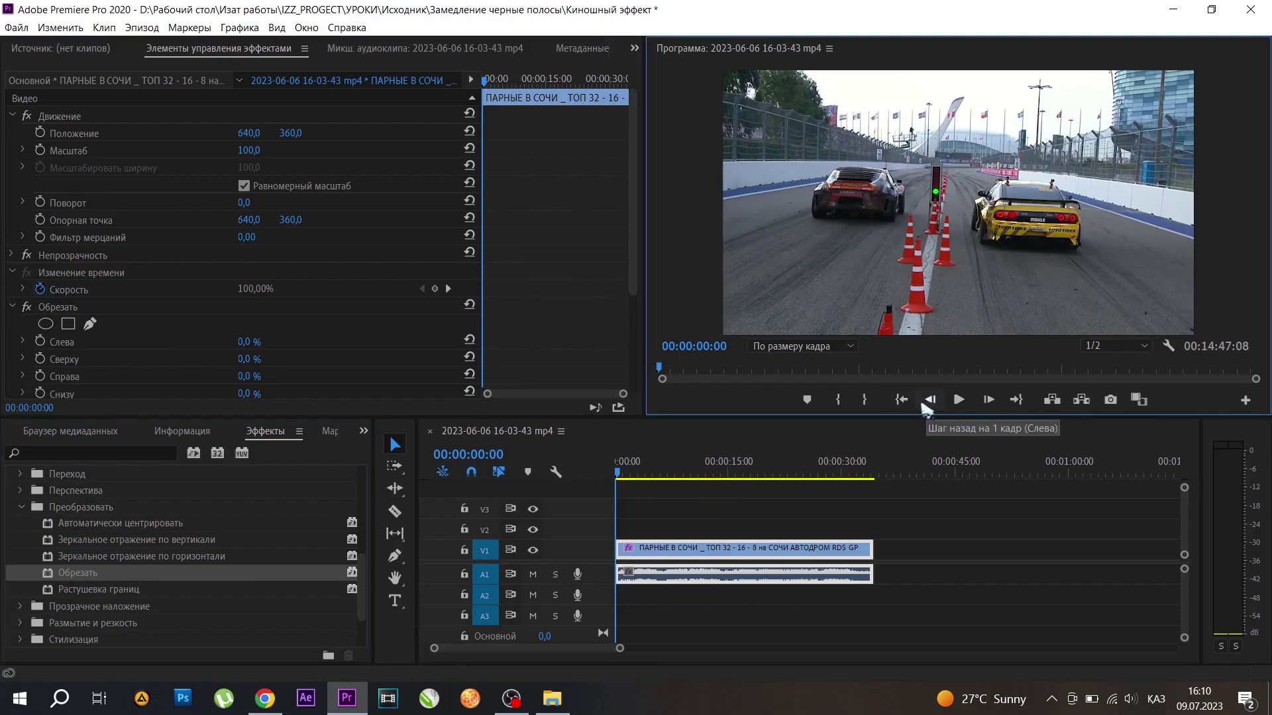
{"action": "left_click", "coordinate": [958, 402]}
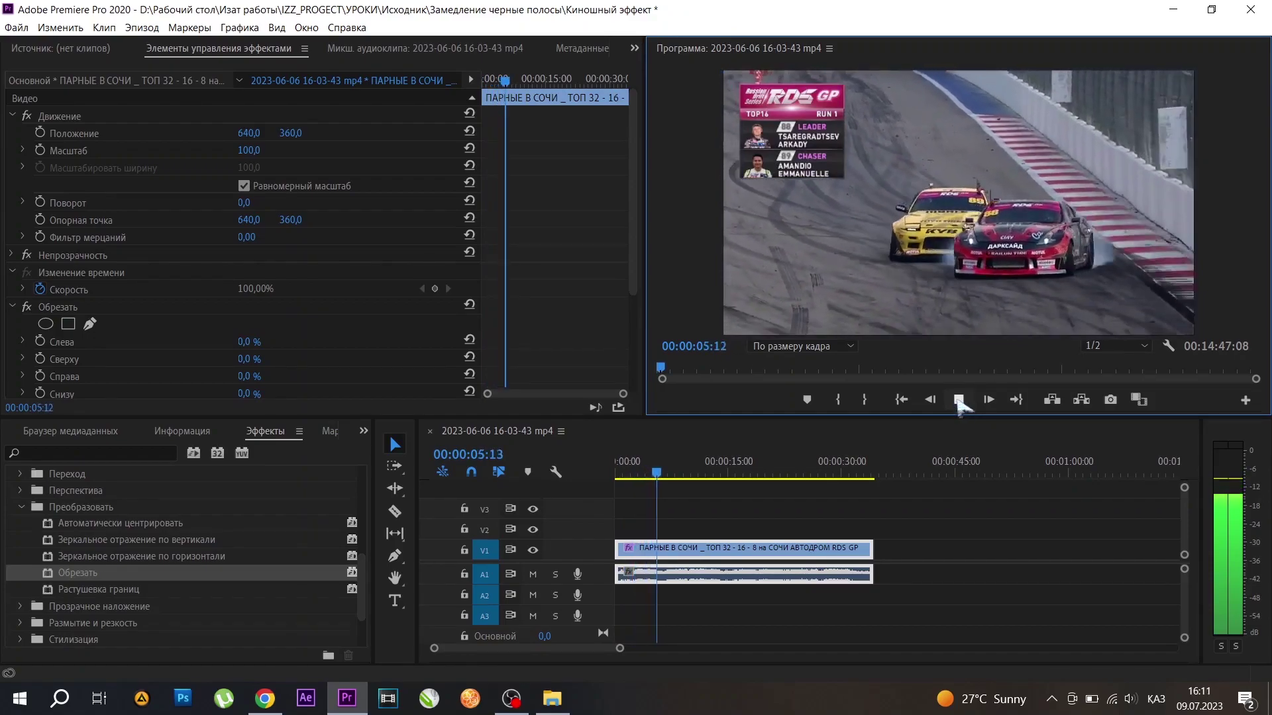
{"action": "left_click", "coordinate": [958, 400]}
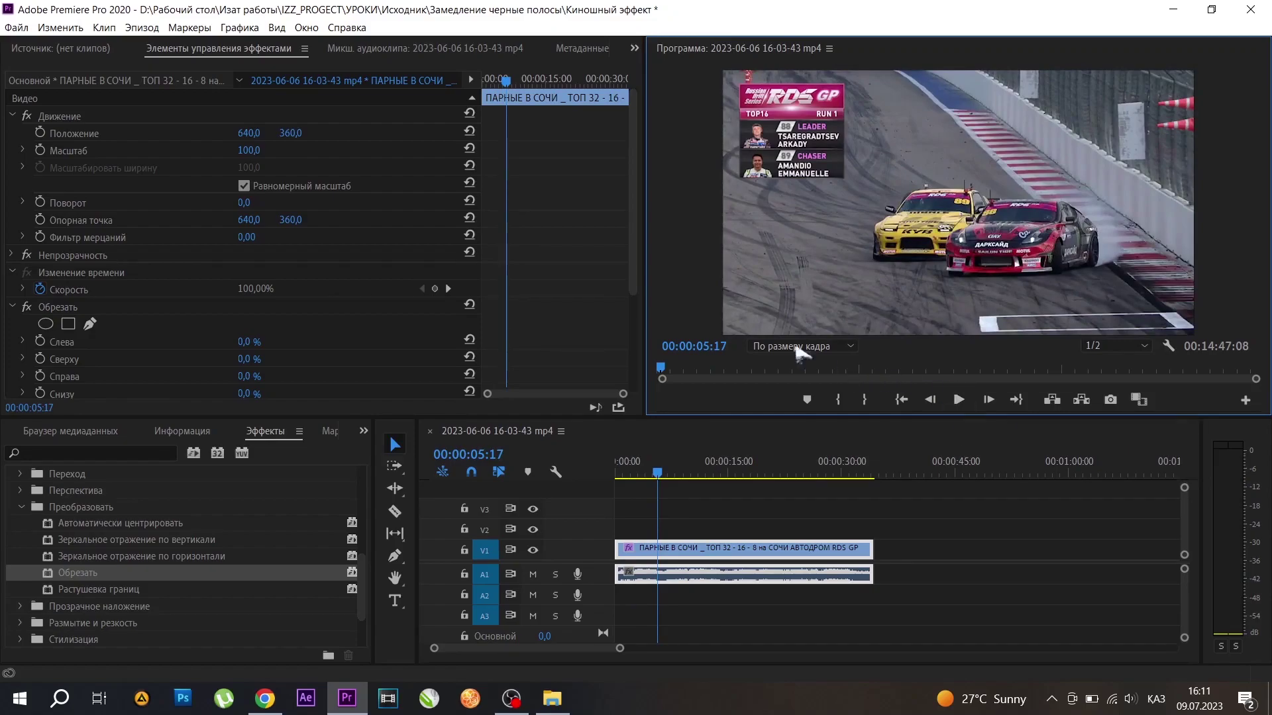
{"action": "left_click", "coordinate": [40, 359]}
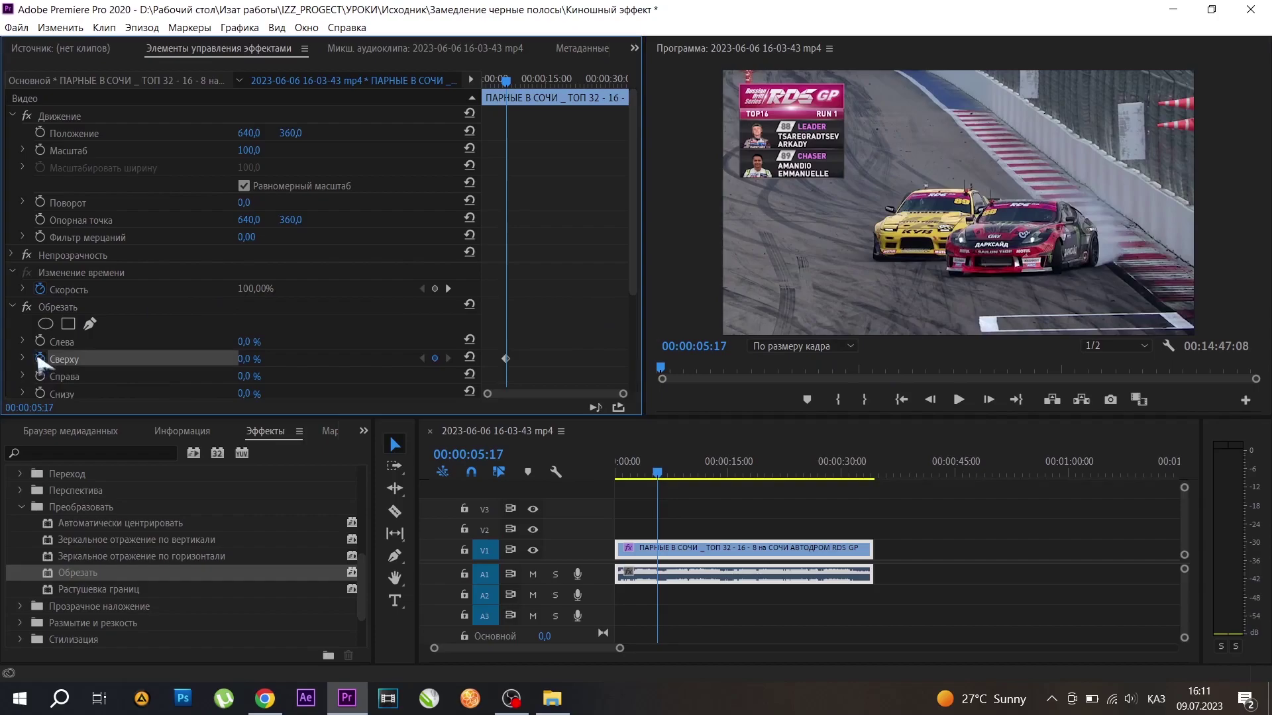
{"action": "left_click", "coordinate": [41, 393]}
Set both the Сверху and Снизу crop values to 10% at the 00:00:05:17 keyframes.
{"action": "left_click", "coordinate": [244, 360]}
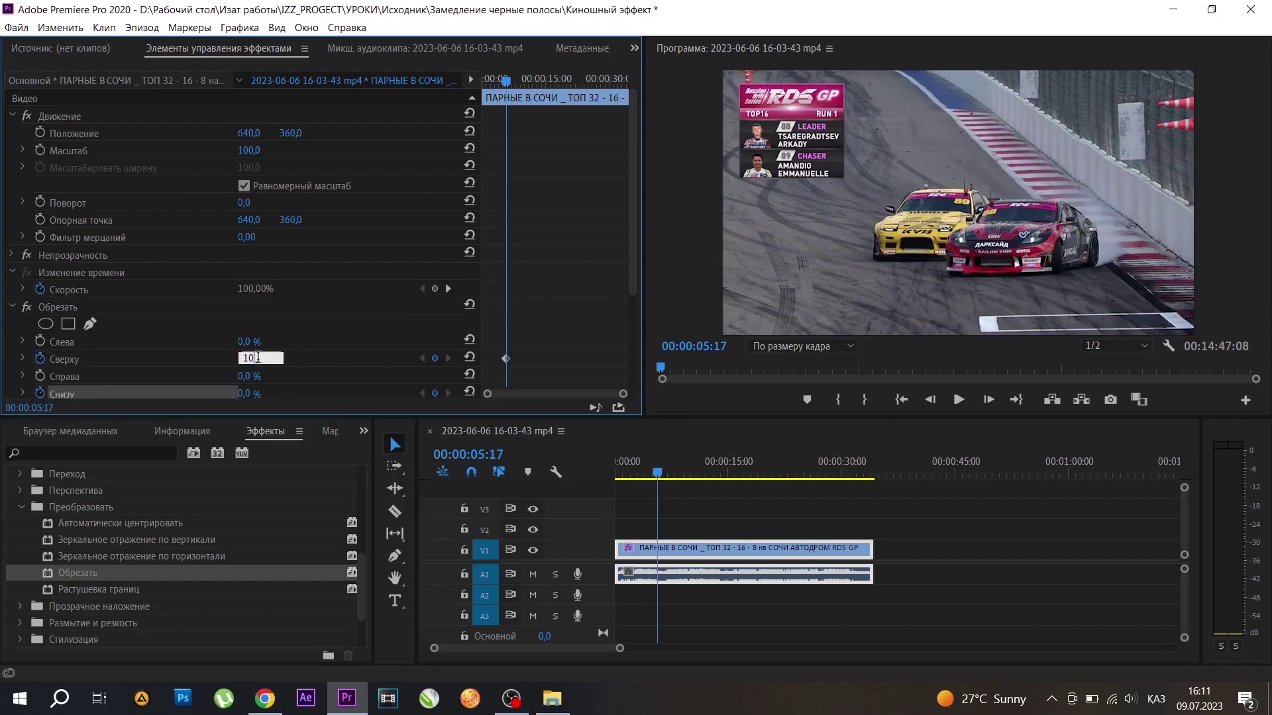
{"action": "left_click", "coordinate": [261, 390]}
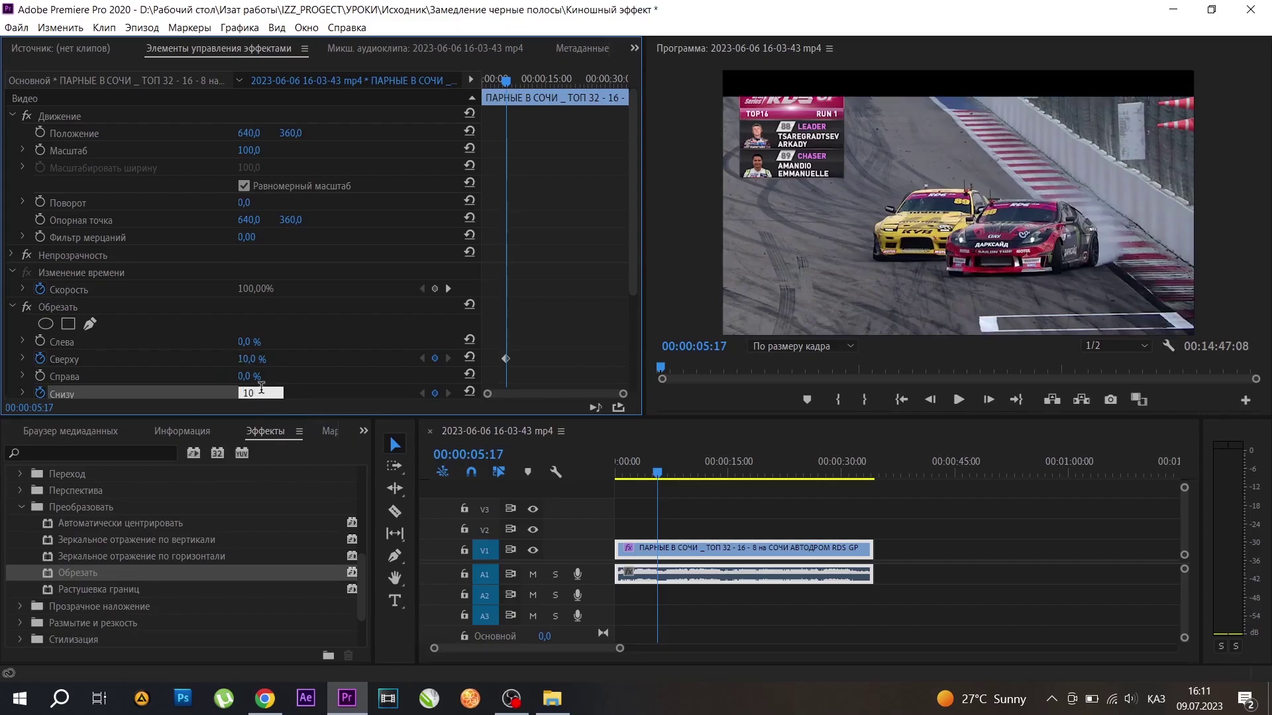
{"action": "key", "text": "Return"}
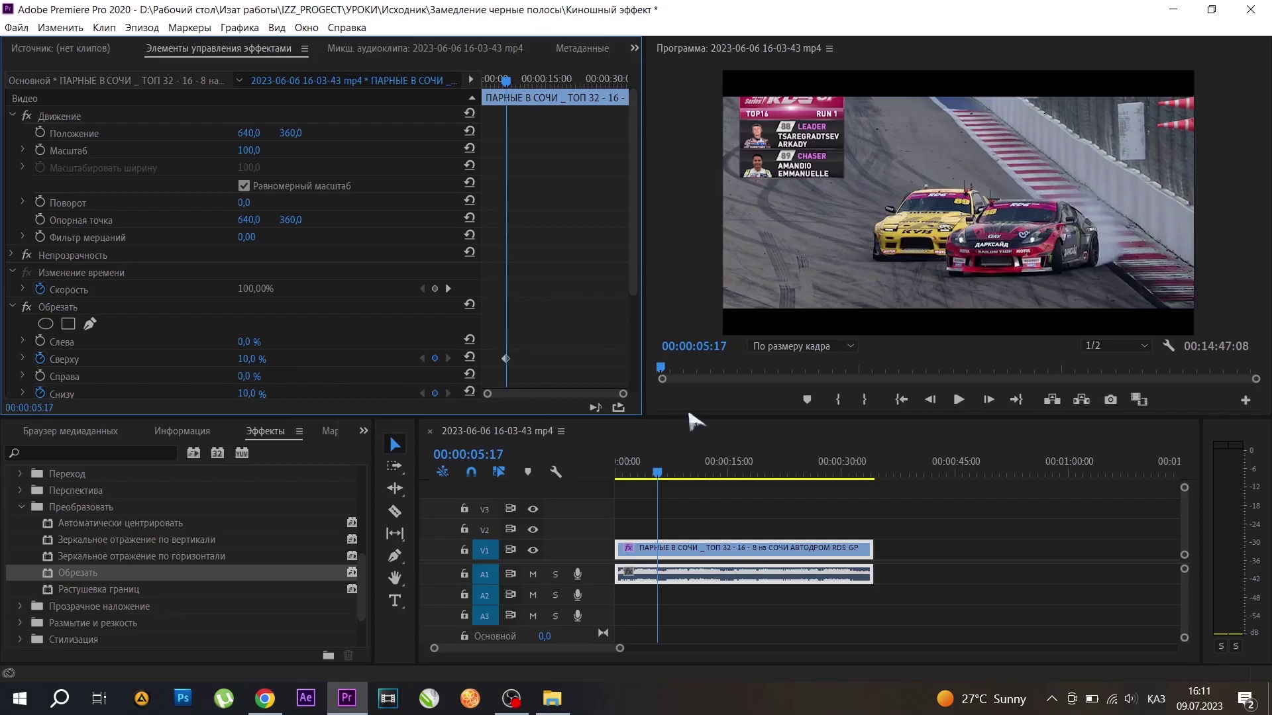
Play from the start to 00:00:06:13 and add Сверху and Снизу crop keyframes at that time.
{"action": "left_click", "coordinate": [901, 400]}
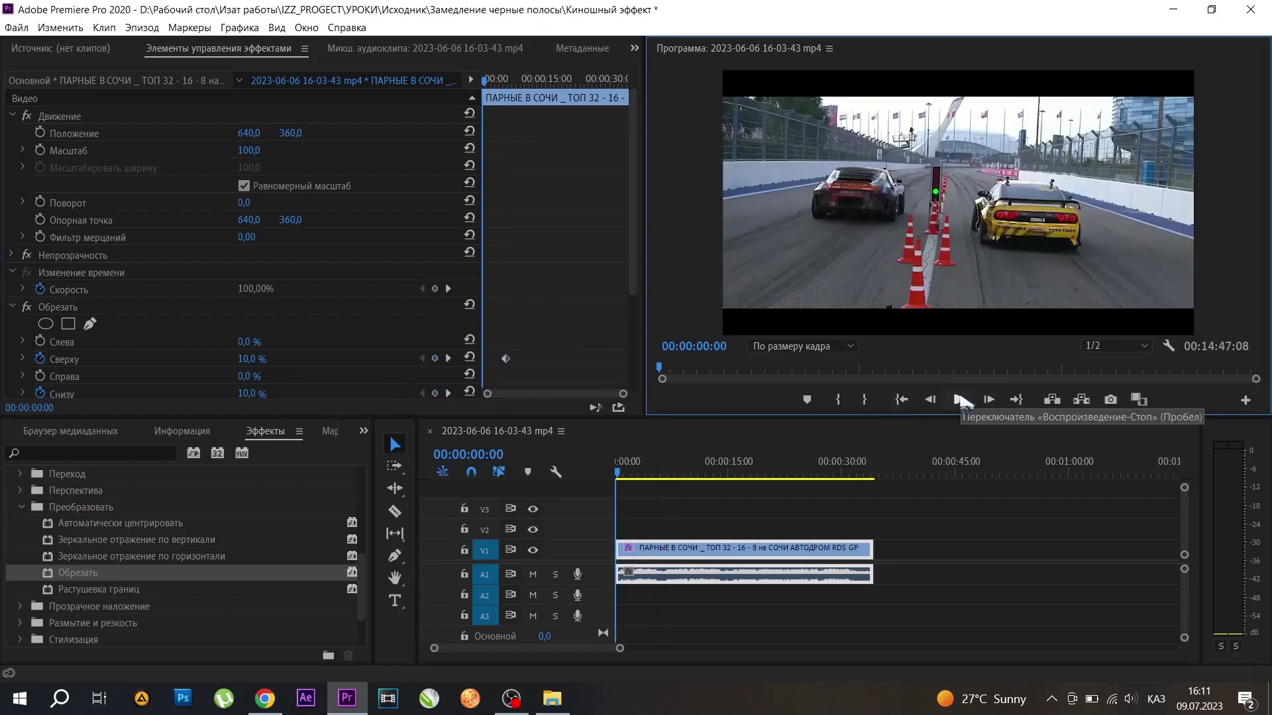
{"action": "left_click", "coordinate": [958, 399]}
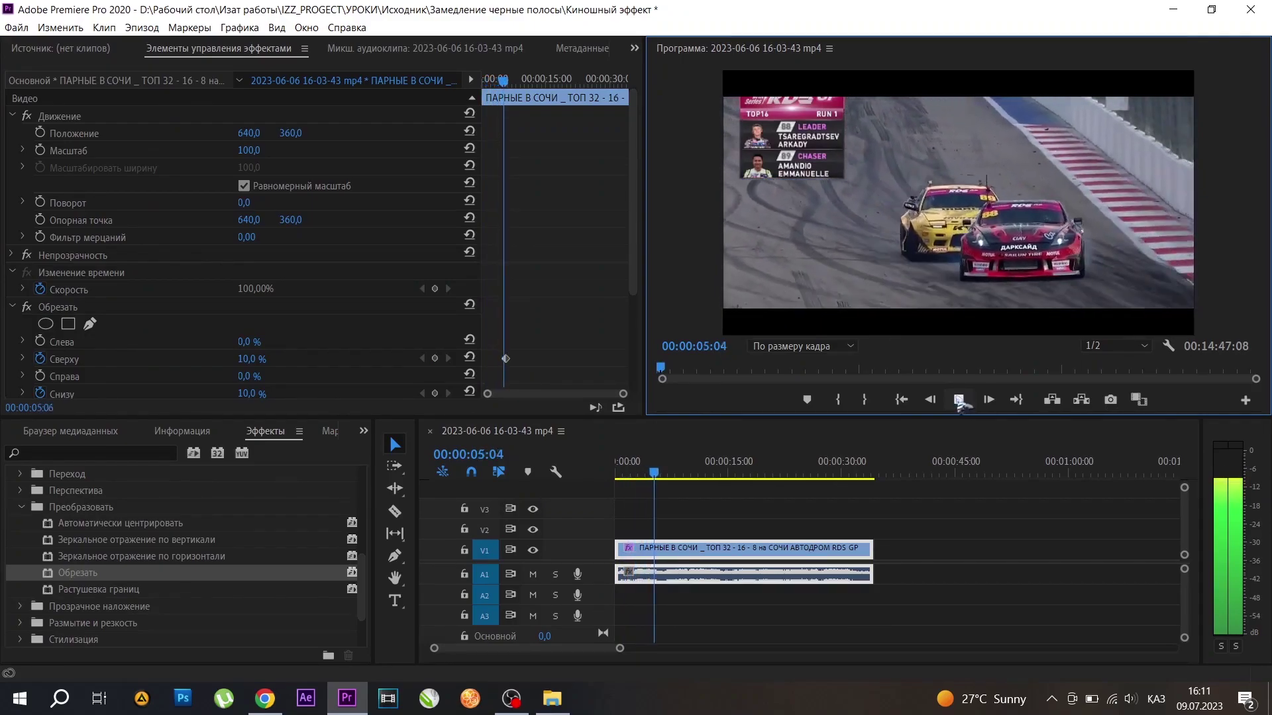
{"action": "left_click", "coordinate": [958, 400]}
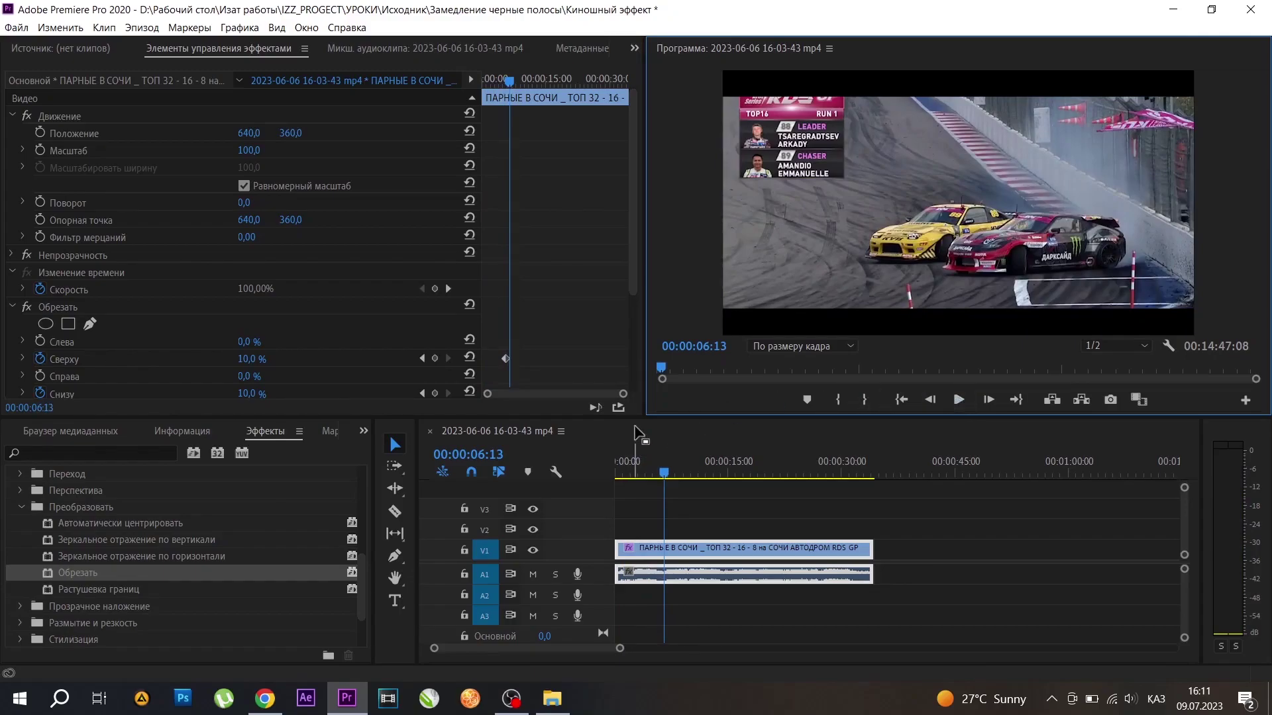
{"action": "scroll", "coordinate": [638, 311], "scroll_direction": "down", "scroll_amount": 2}
{"action": "left_click_drag", "start_coordinate": [638, 320], "coordinate": [633, 350]}
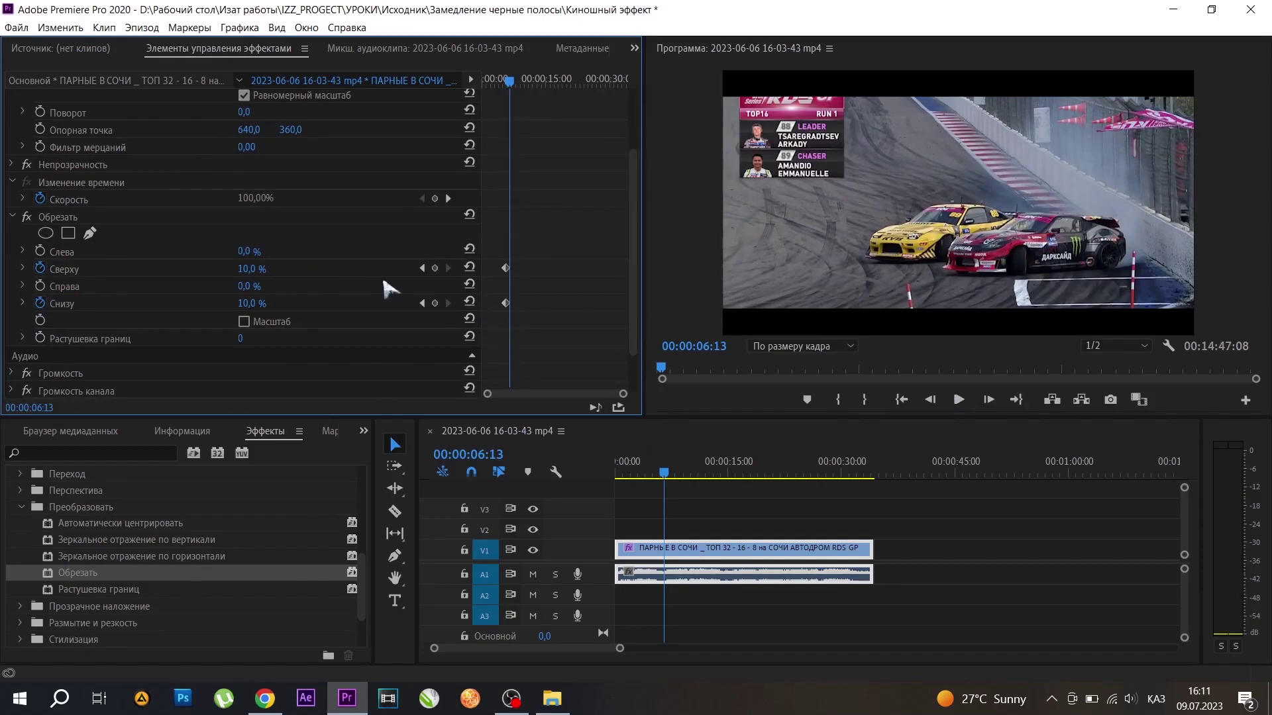
{"action": "left_click", "coordinate": [435, 268]}
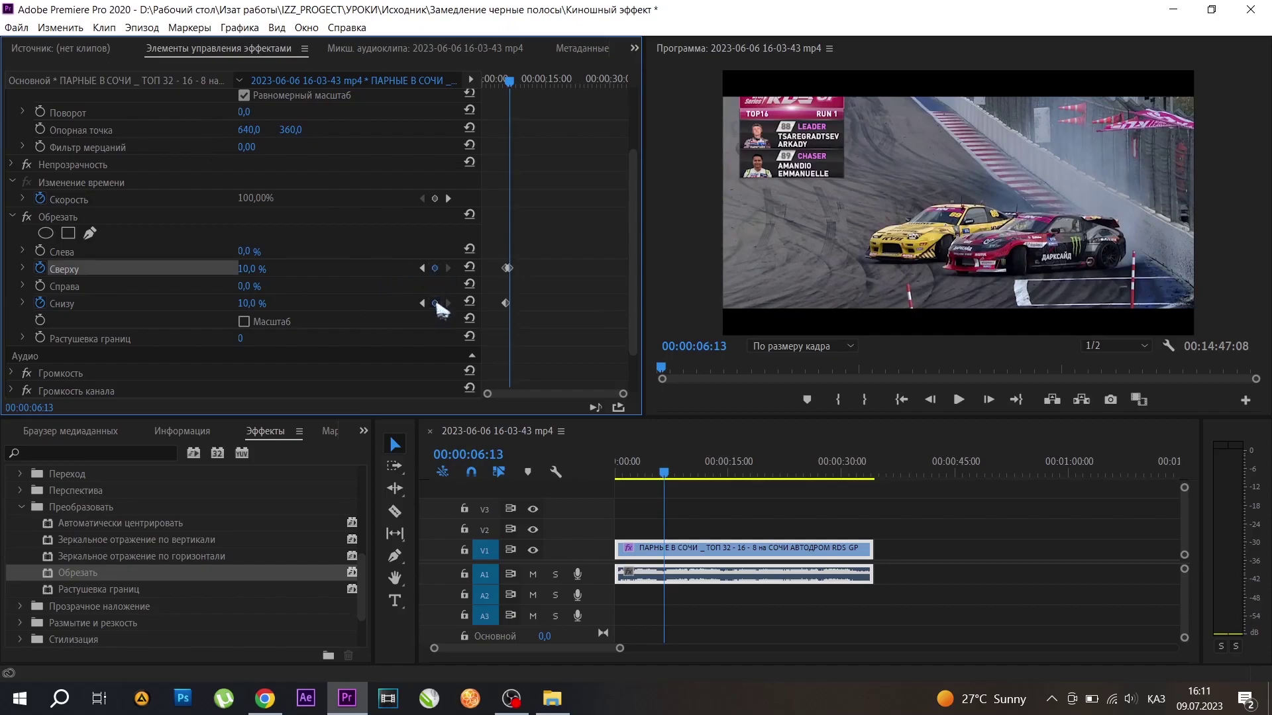
{"action": "left_click", "coordinate": [434, 303]}
Preview the clip from the start, and set the Сверху and Снизу crop to 11% at 00:00:16:22.
{"action": "left_click", "coordinate": [899, 399]}
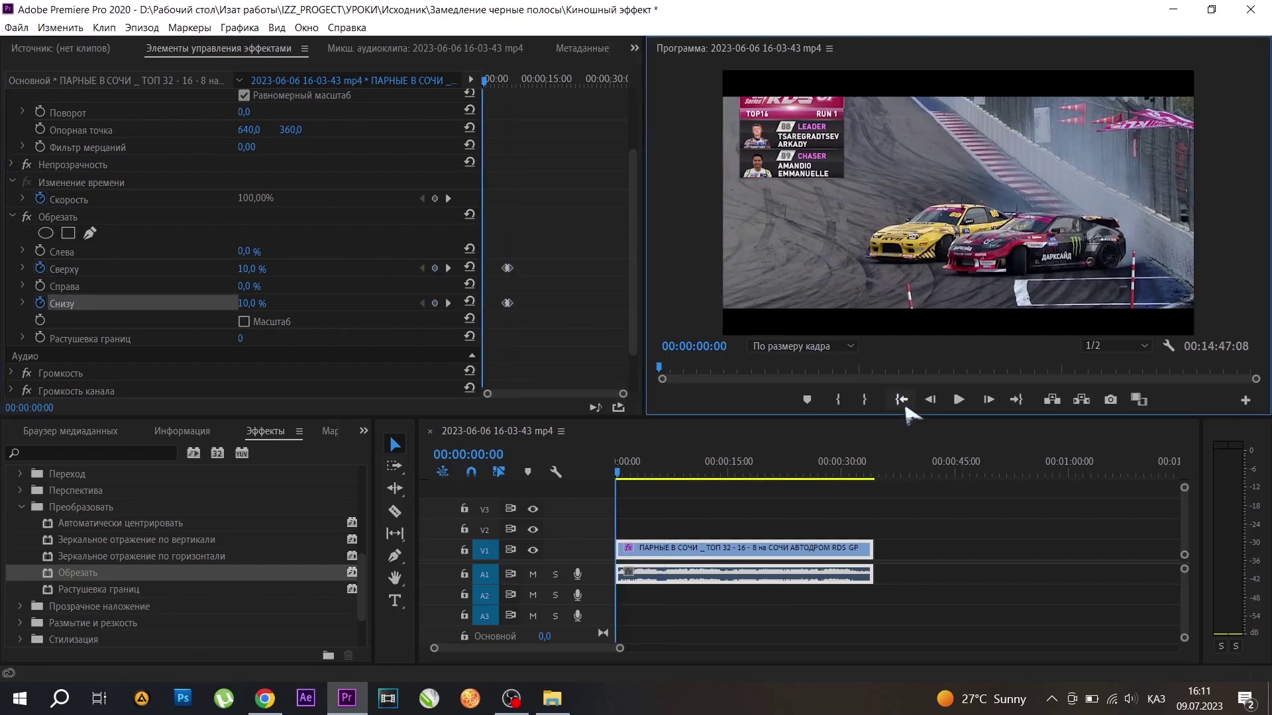
{"action": "left_click", "coordinate": [959, 400]}
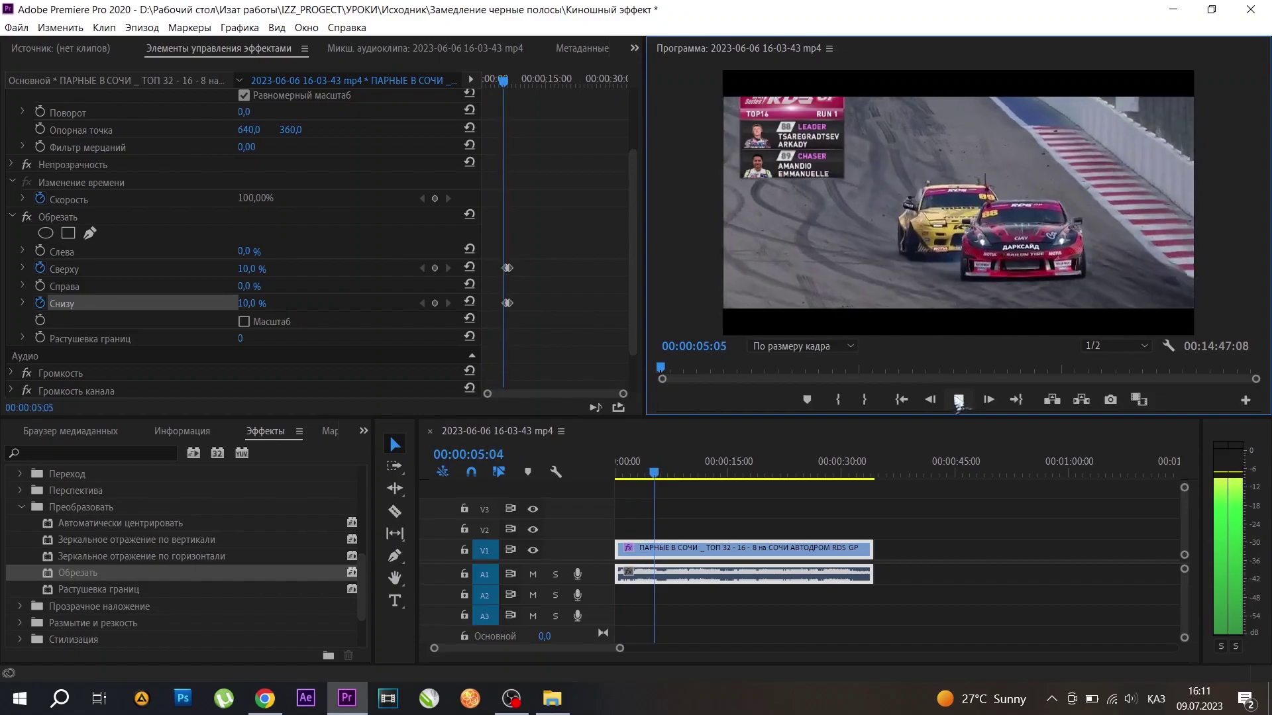
{"action": "left_click", "coordinate": [959, 400]}
{"action": "left_click_drag", "start_coordinate": [663, 471], "coordinate": [746, 480]}
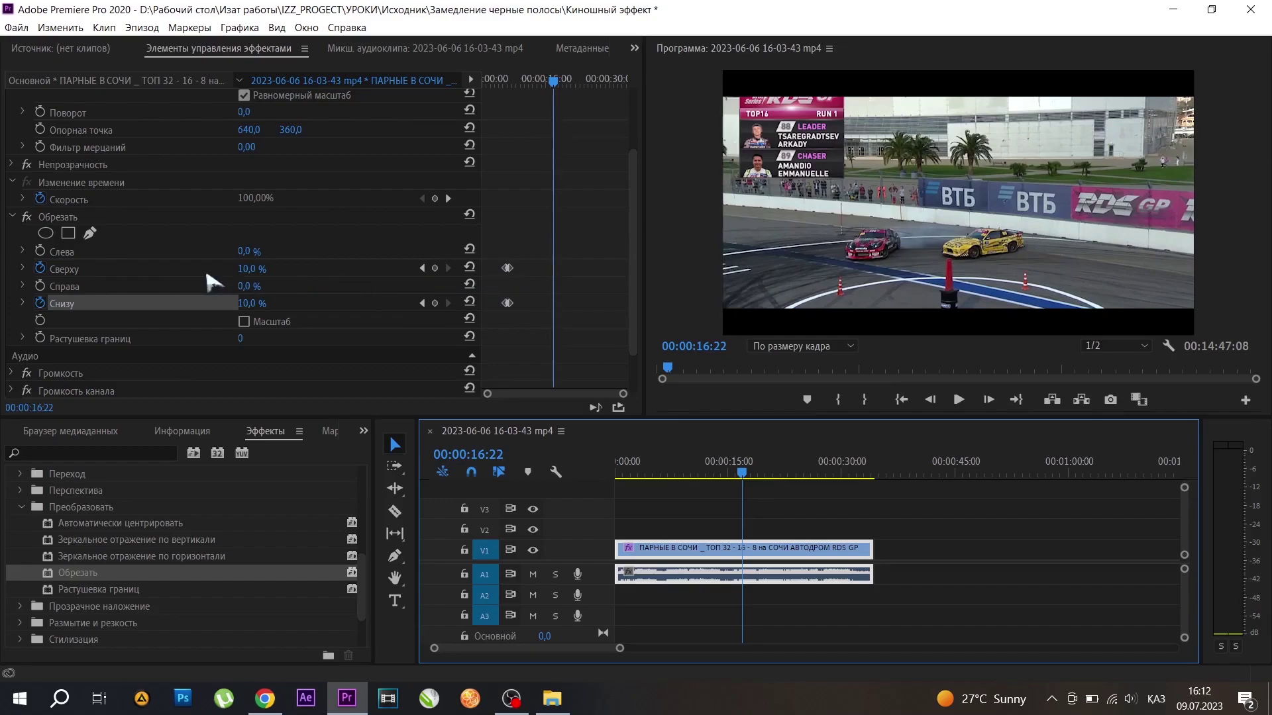
{"action": "left_click", "coordinate": [244, 270]}
{"action": "type", "text": "1"}
{"action": "type", "text": "1"}
{"action": "left_click", "coordinate": [259, 303]}
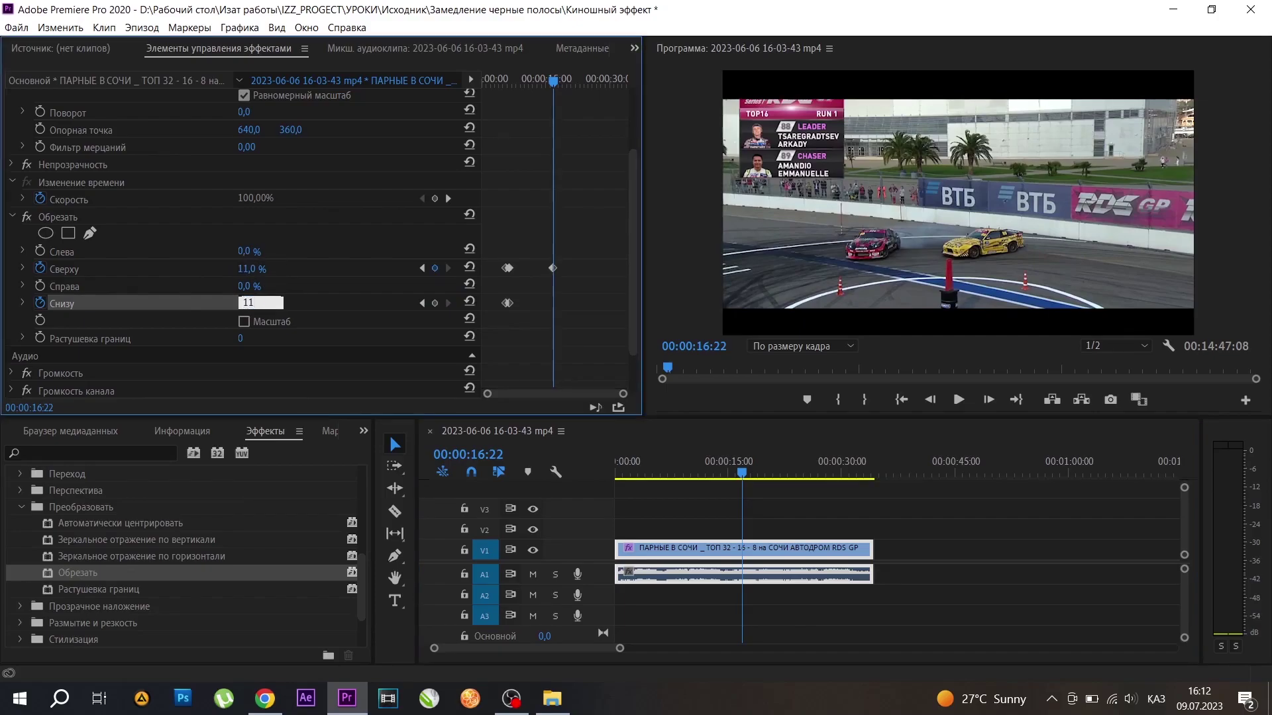
{"action": "key", "text": "Return"}
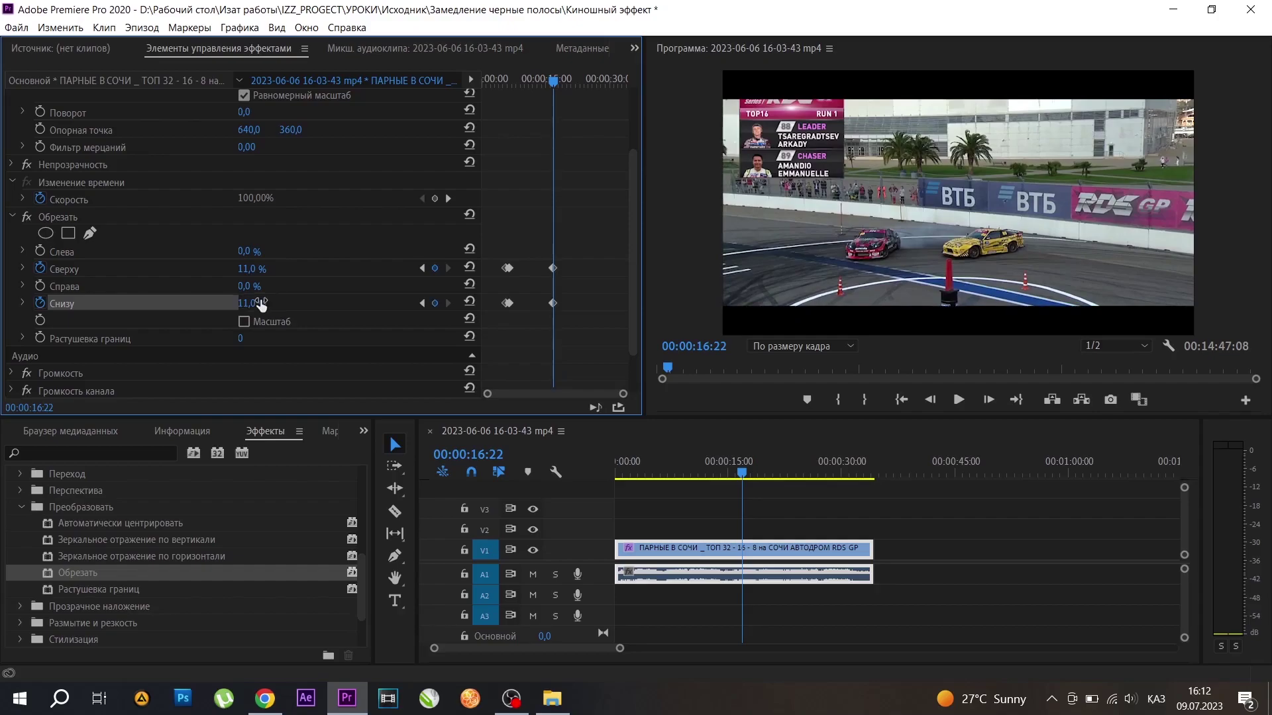
Apply Кривая Безье interpolation to an early and the last keyframe of both Сверху and Снизу, and play back the result.
{"action": "right_click", "coordinate": [508, 268]}
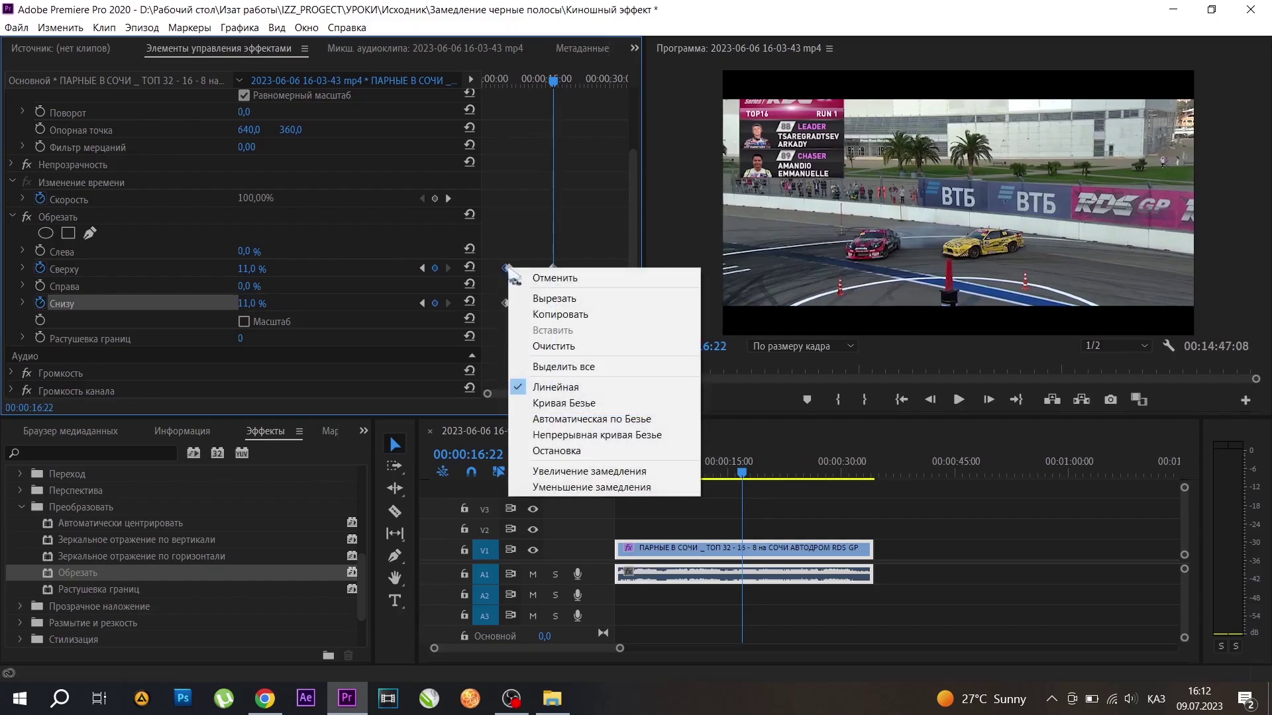
{"action": "left_click", "coordinate": [560, 407]}
{"action": "right_click", "coordinate": [507, 303]}
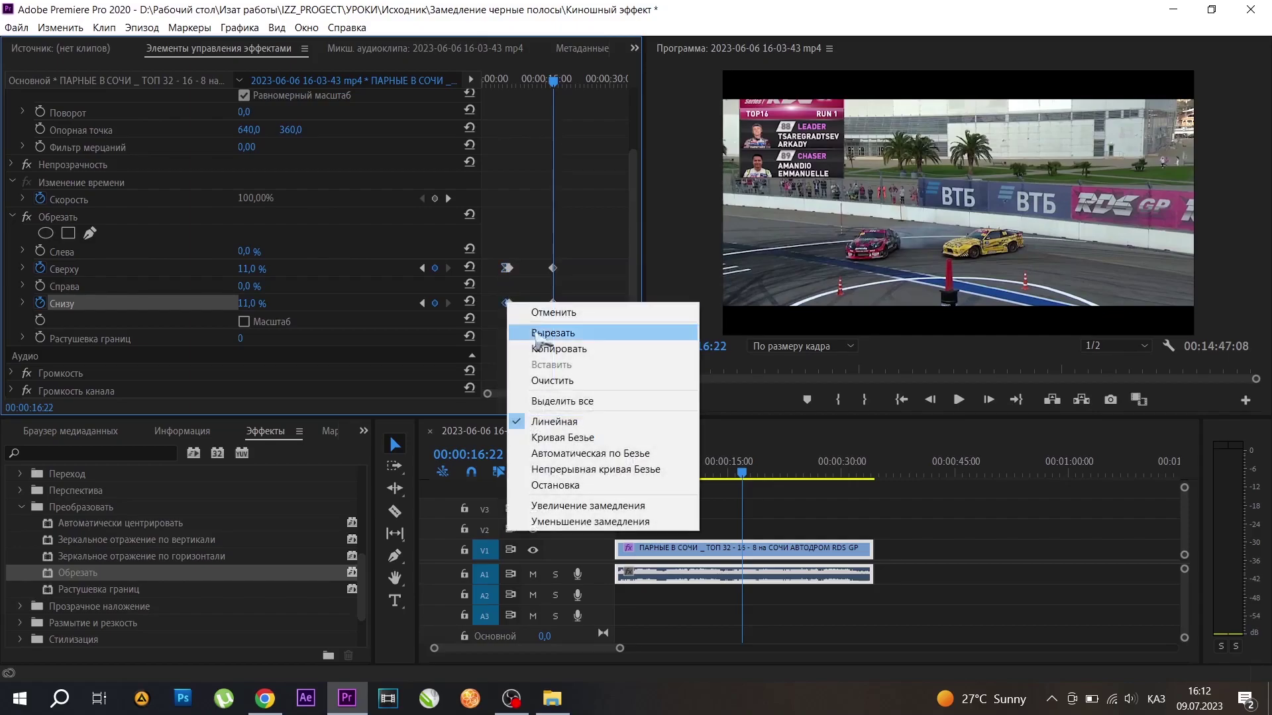
{"action": "left_click", "coordinate": [563, 437]}
{"action": "right_click", "coordinate": [553, 269]}
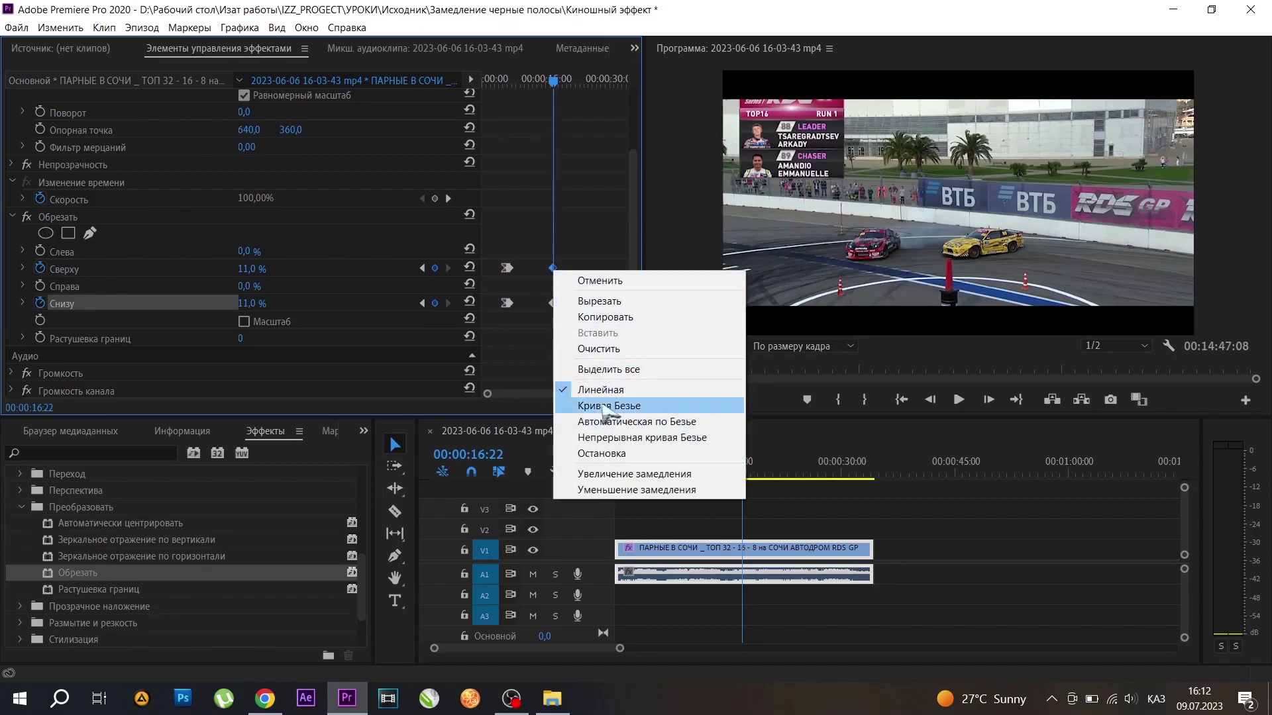
{"action": "left_click", "coordinate": [604, 412]}
{"action": "right_click", "coordinate": [553, 304]}
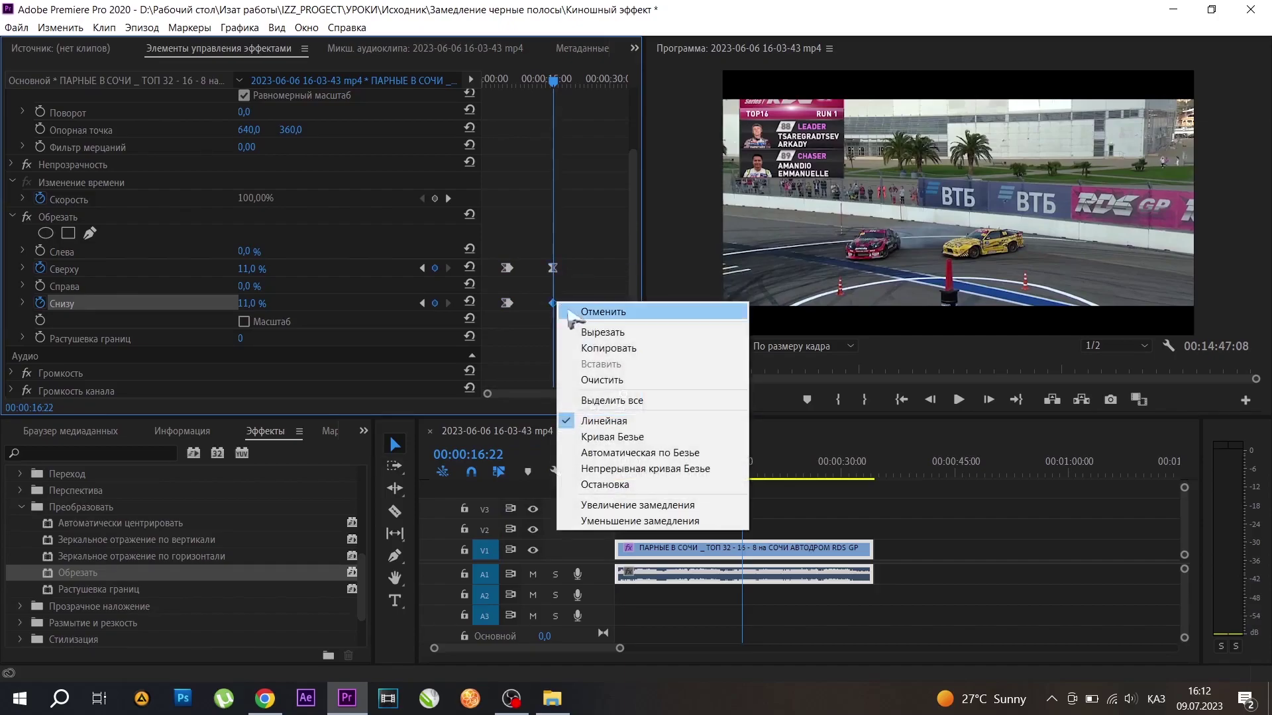
{"action": "left_click", "coordinate": [596, 437]}
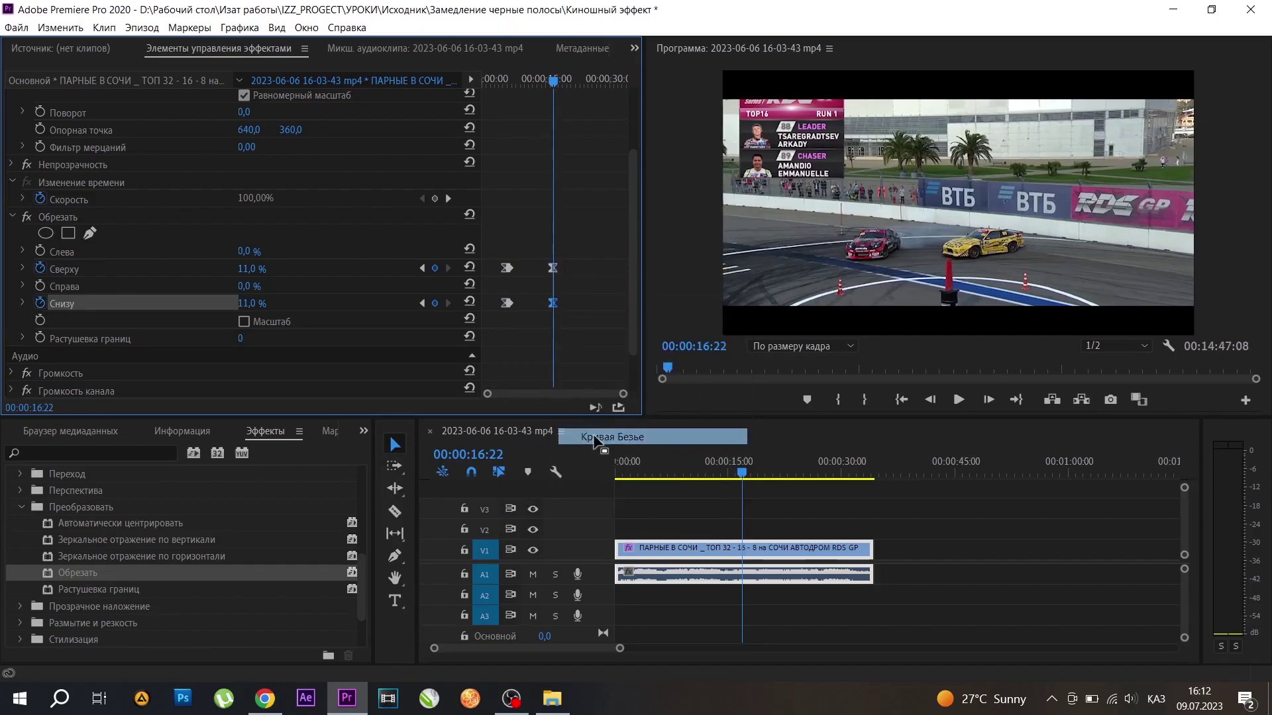
{"action": "left_click", "coordinate": [901, 400]}
{"action": "left_click", "coordinate": [959, 399]}
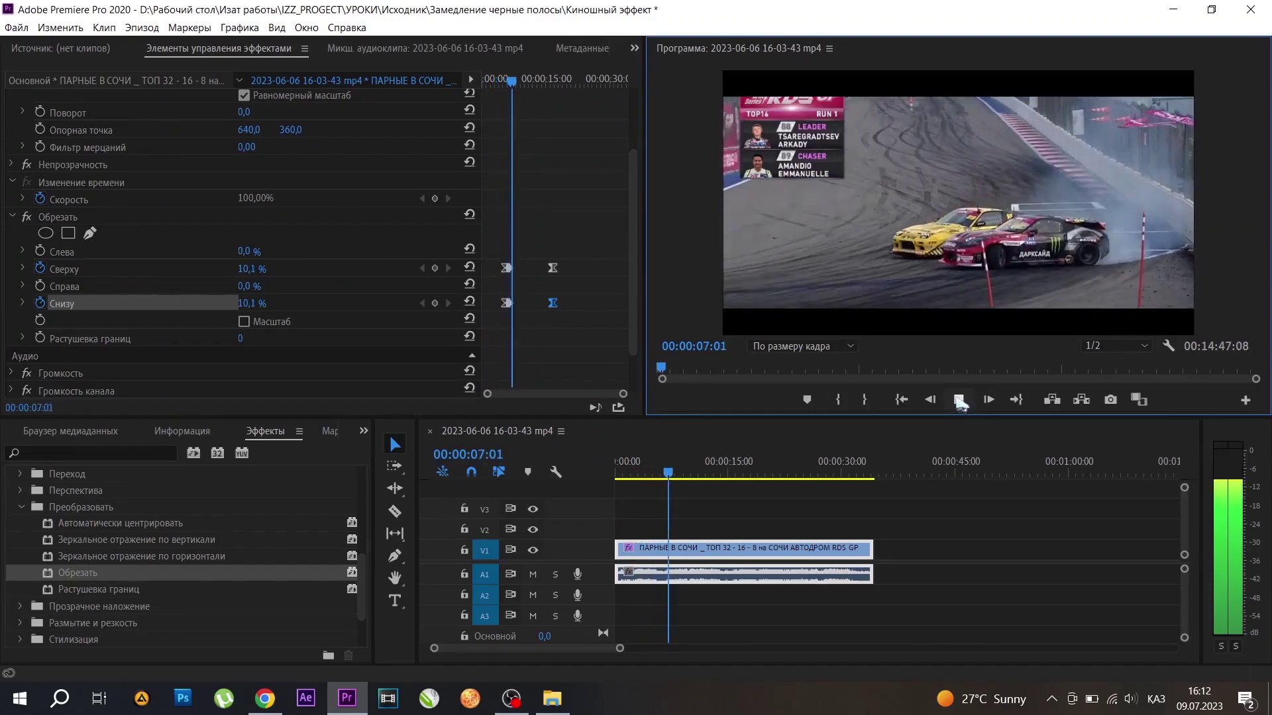
{"action": "left_click", "coordinate": [958, 400]}
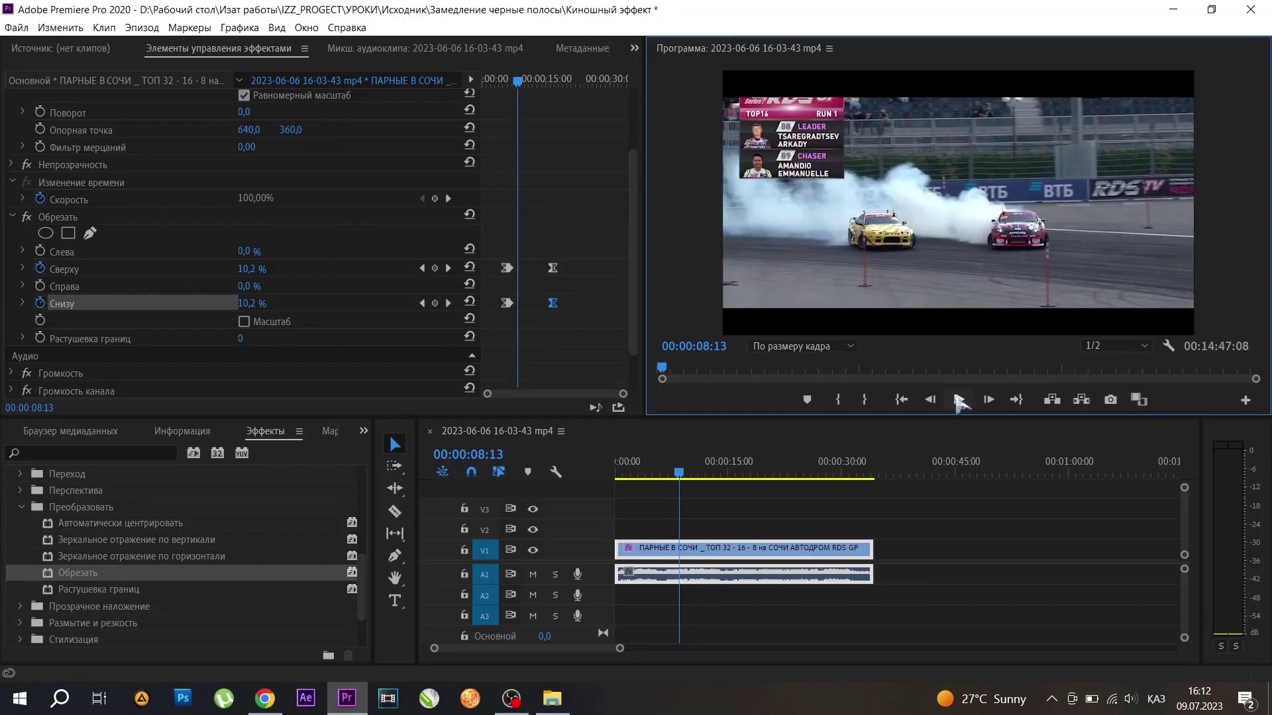
Undo the Bezier interpolation, the added crop keyframes and the 10% Сверху and Снизу values, back to the initial 0% keyframes.
{"action": "key", "text": "ctrl+z"}
{"action": "key", "text": "ctrl+z"}
{"action": "key", "text": "ctrl+z"}
{"action": "key", "text": "ctrl+z"}
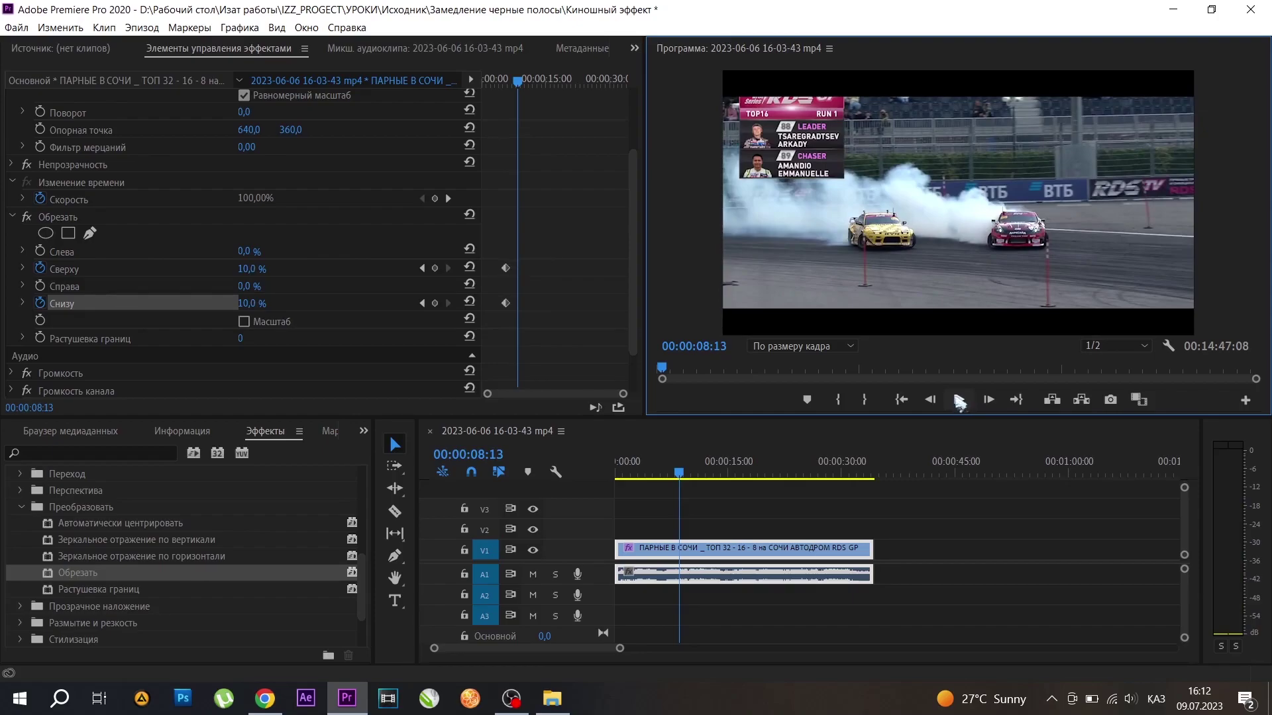
{"action": "key", "text": "ctrl+z"}
{"action": "key", "text": "ctrl+z"}
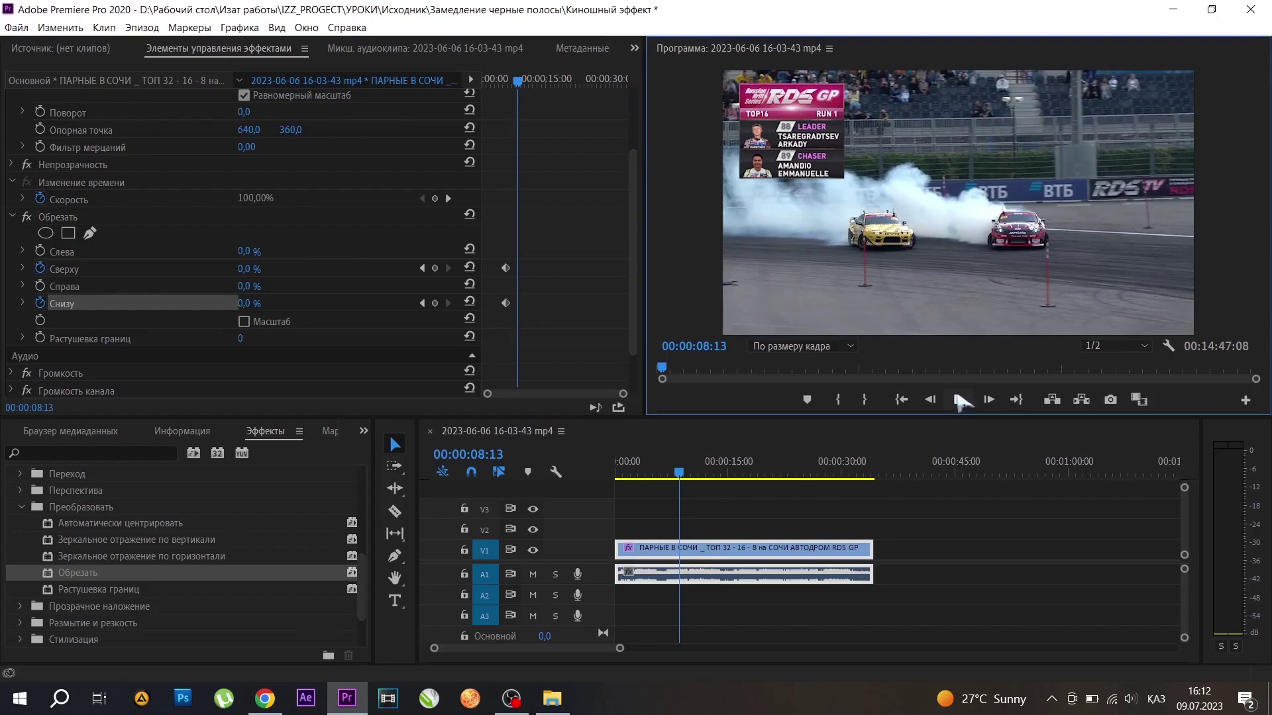
Undo the remaining Сверху and Снизу crop keyframes, and split the clip at 00:00:04:18.
{"action": "key", "text": "ctrl+z"}
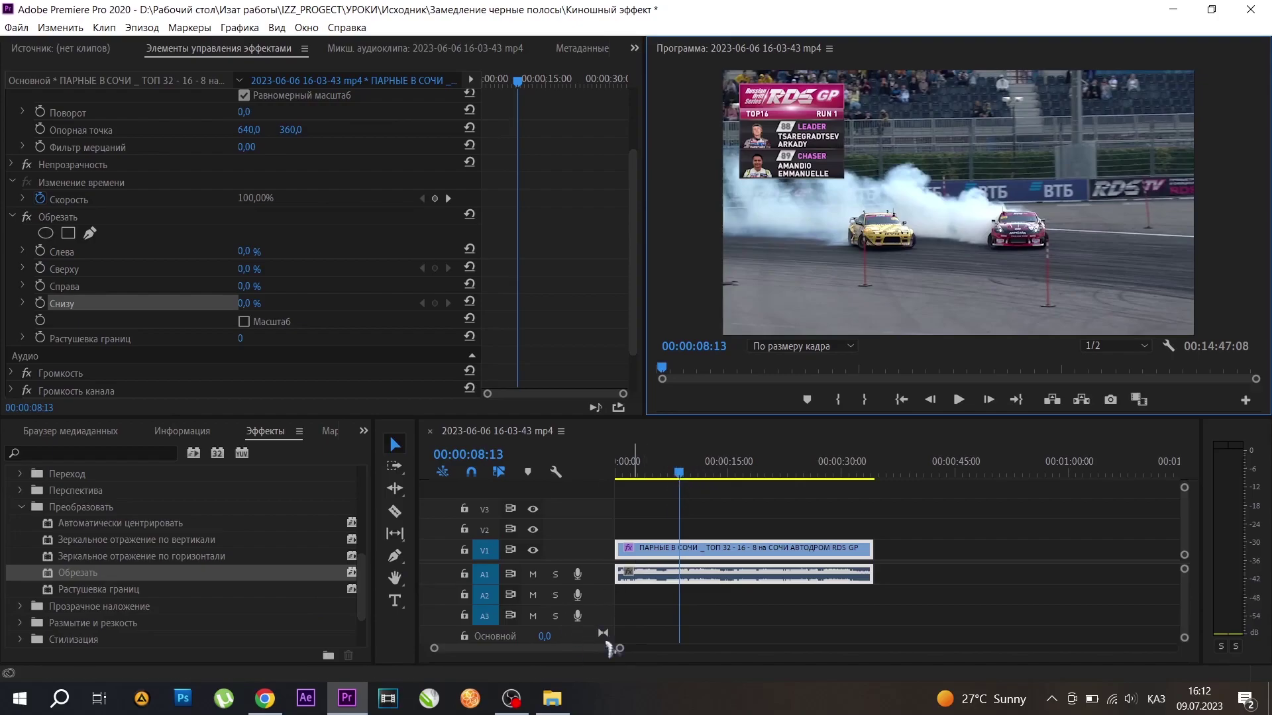
{"action": "left_click_drag", "start_coordinate": [619, 648], "coordinate": [585, 653]}
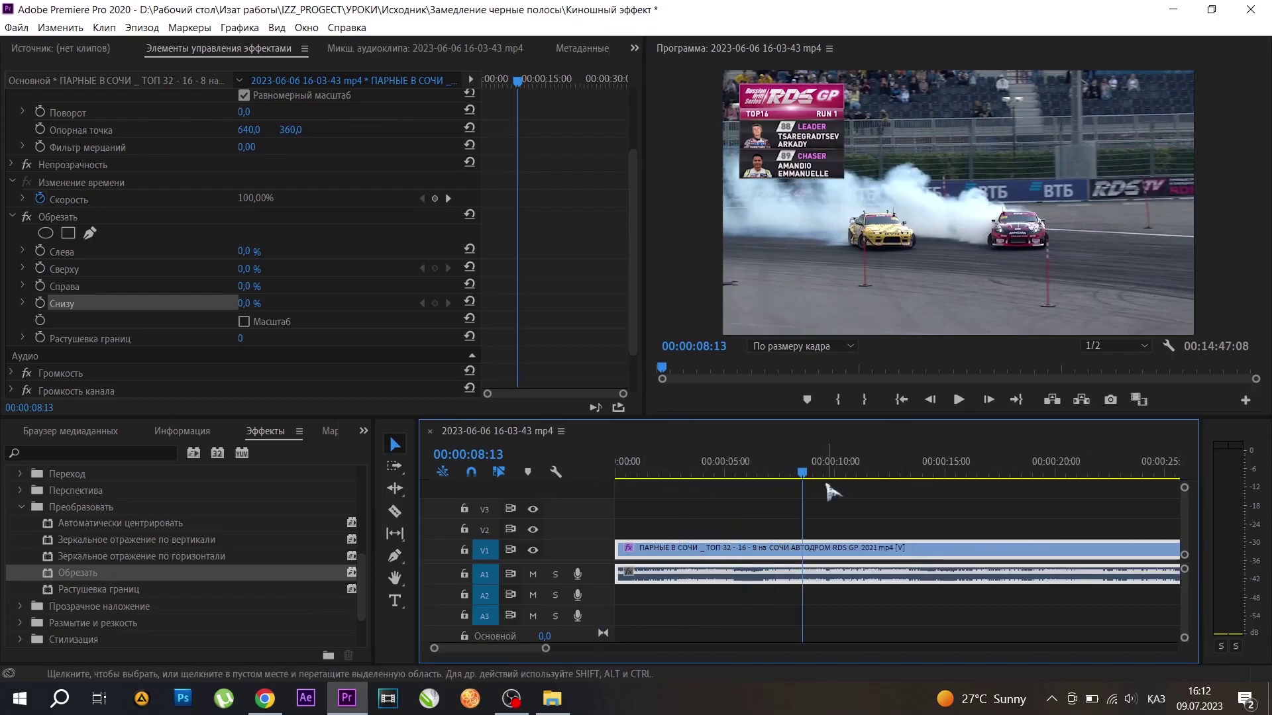
{"action": "left_click_drag", "start_coordinate": [803, 473], "coordinate": [719, 497]}
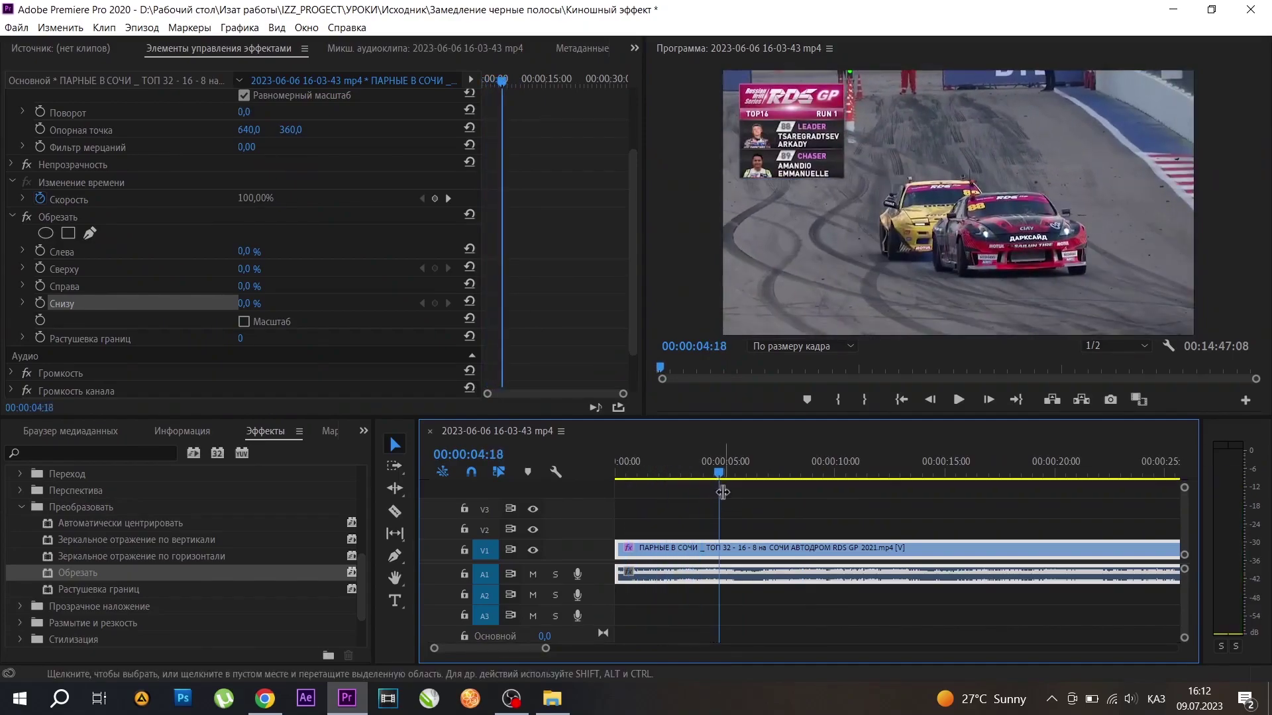
{"action": "key", "text": "c"}
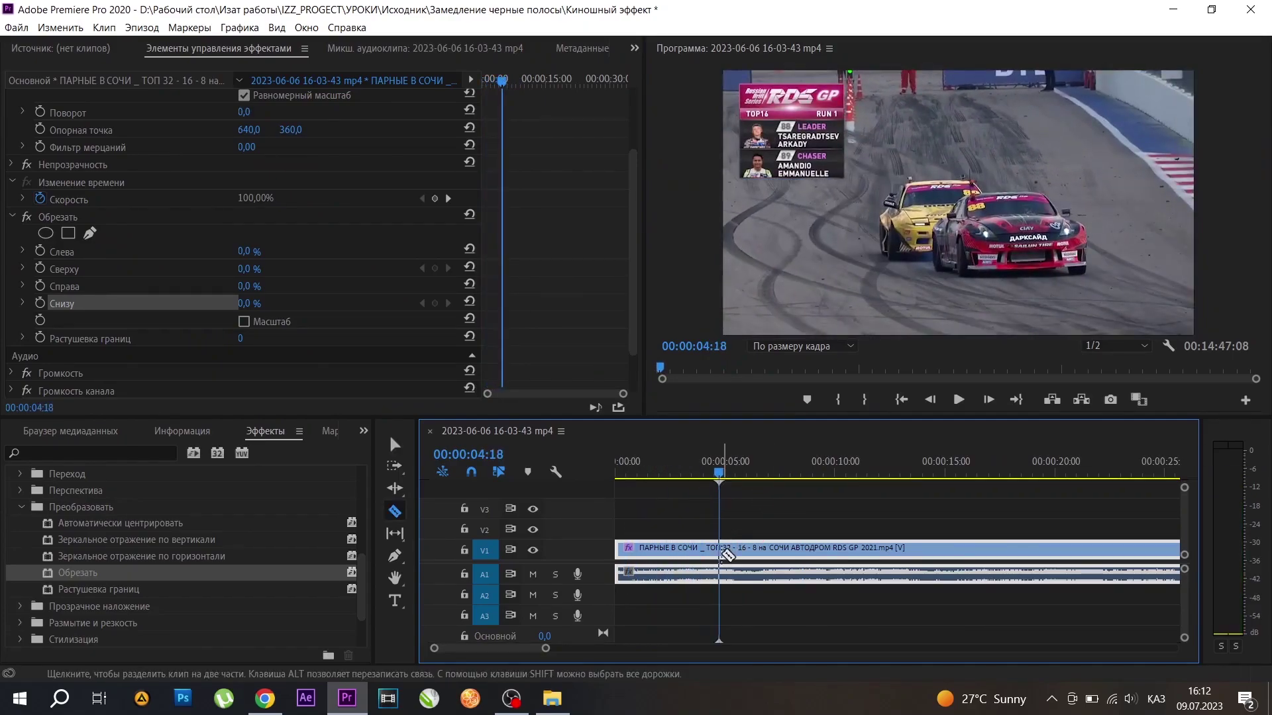
{"action": "left_click", "coordinate": [722, 552]}
{"action": "key", "text": "v"}
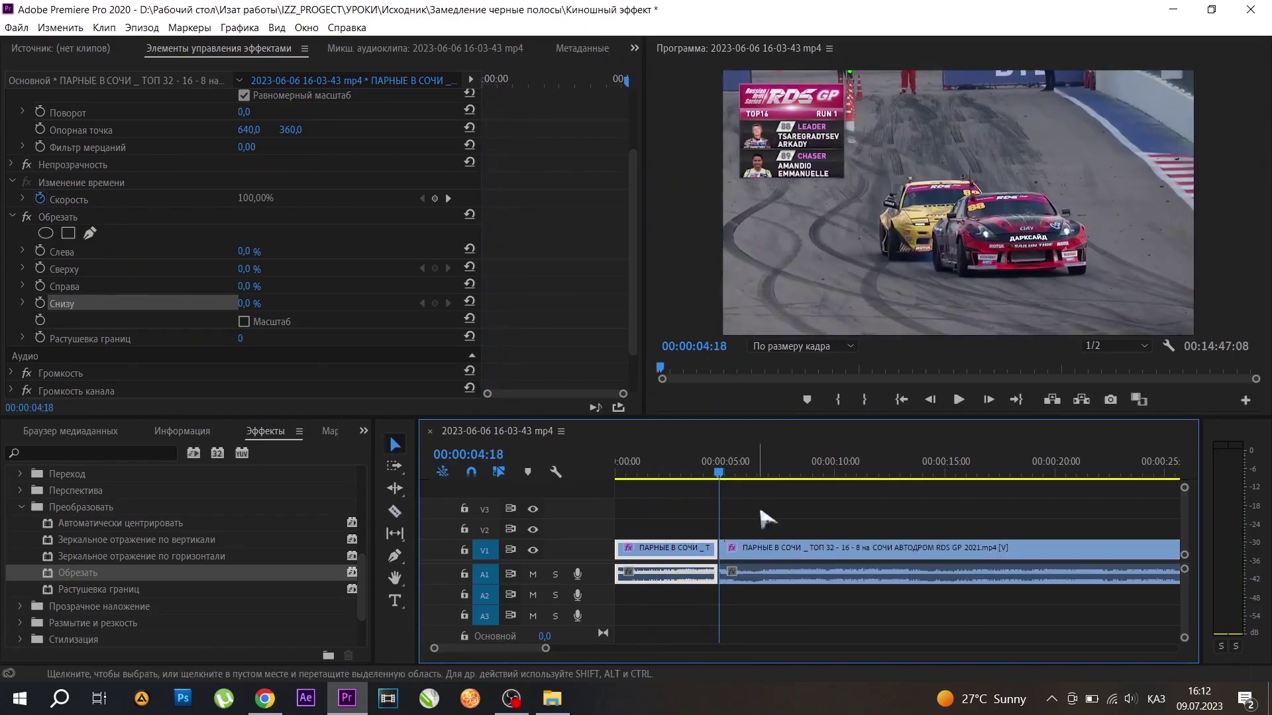
Apply the Обрезать effect to the second clip segment and set its Сверху and Снизу crop to 10%.
{"action": "left_click", "coordinate": [781, 568]}
{"action": "left_click_drag", "start_coordinate": [59, 581], "coordinate": [745, 568]}
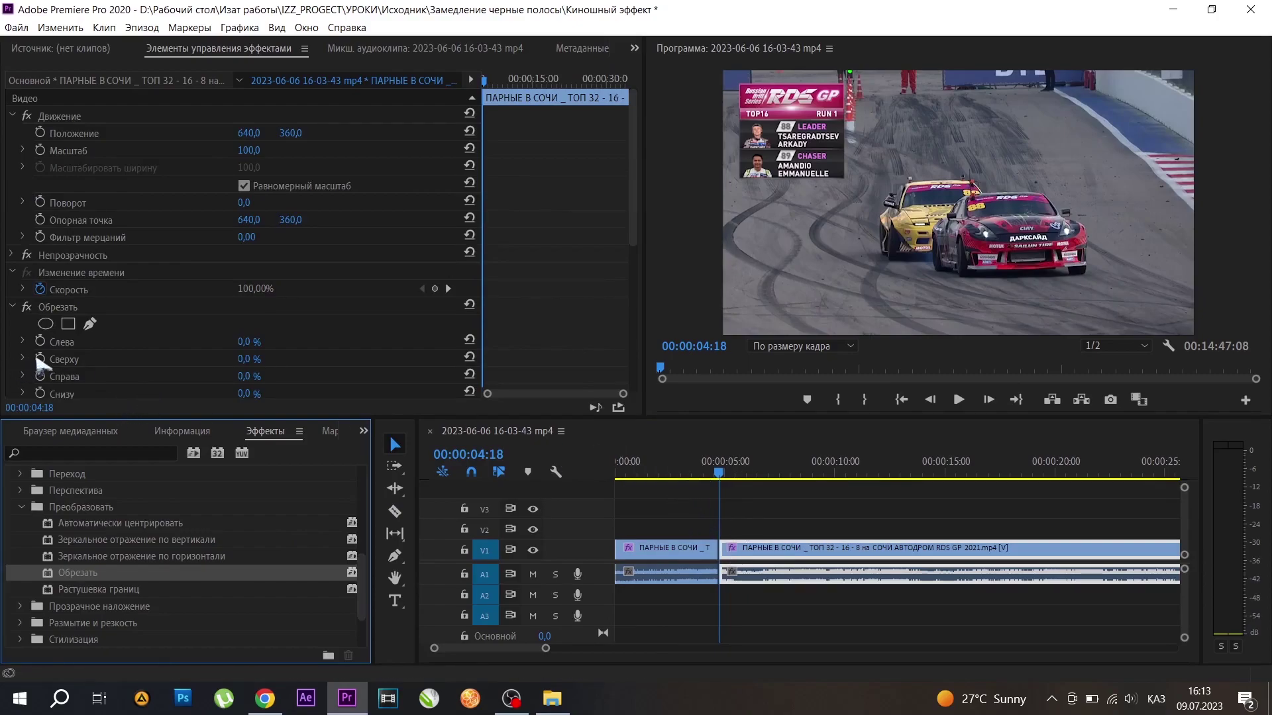
{"action": "left_click", "coordinate": [258, 365]}
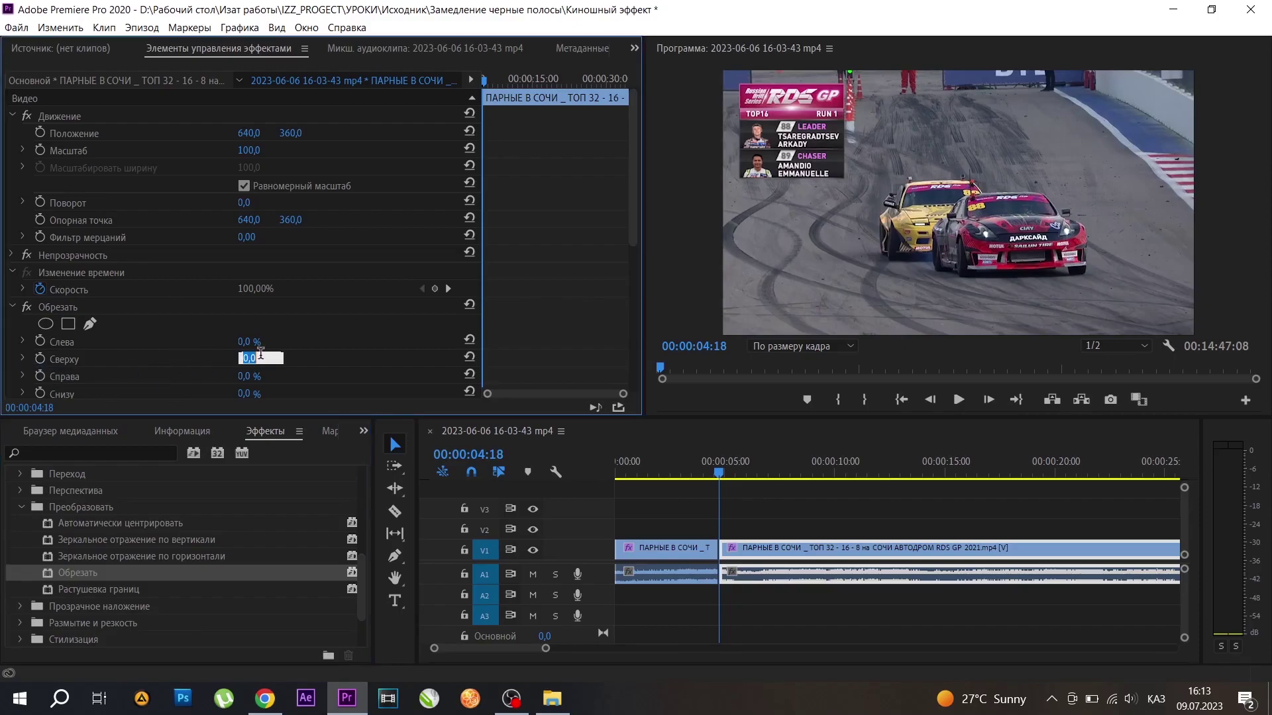
{"action": "type", "text": "10"}
{"action": "left_click", "coordinate": [251, 394]}
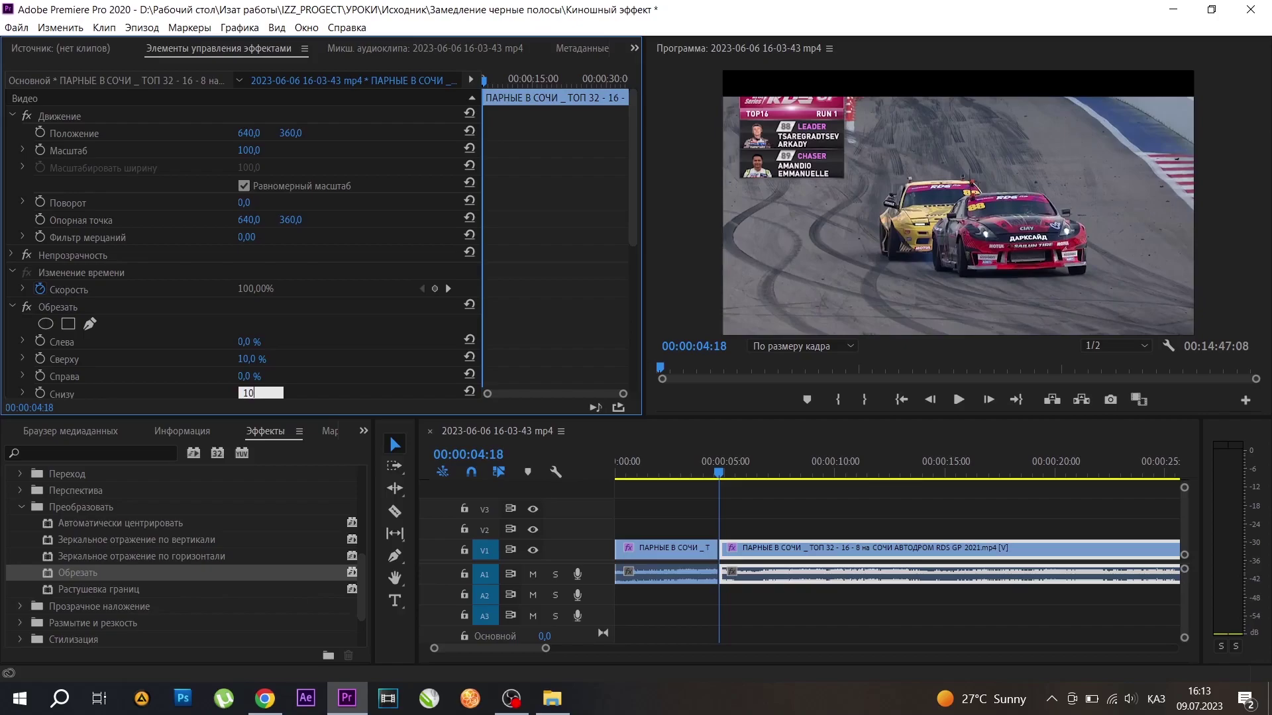
{"action": "type", "text": "10"}
{"action": "key", "text": "Return"}
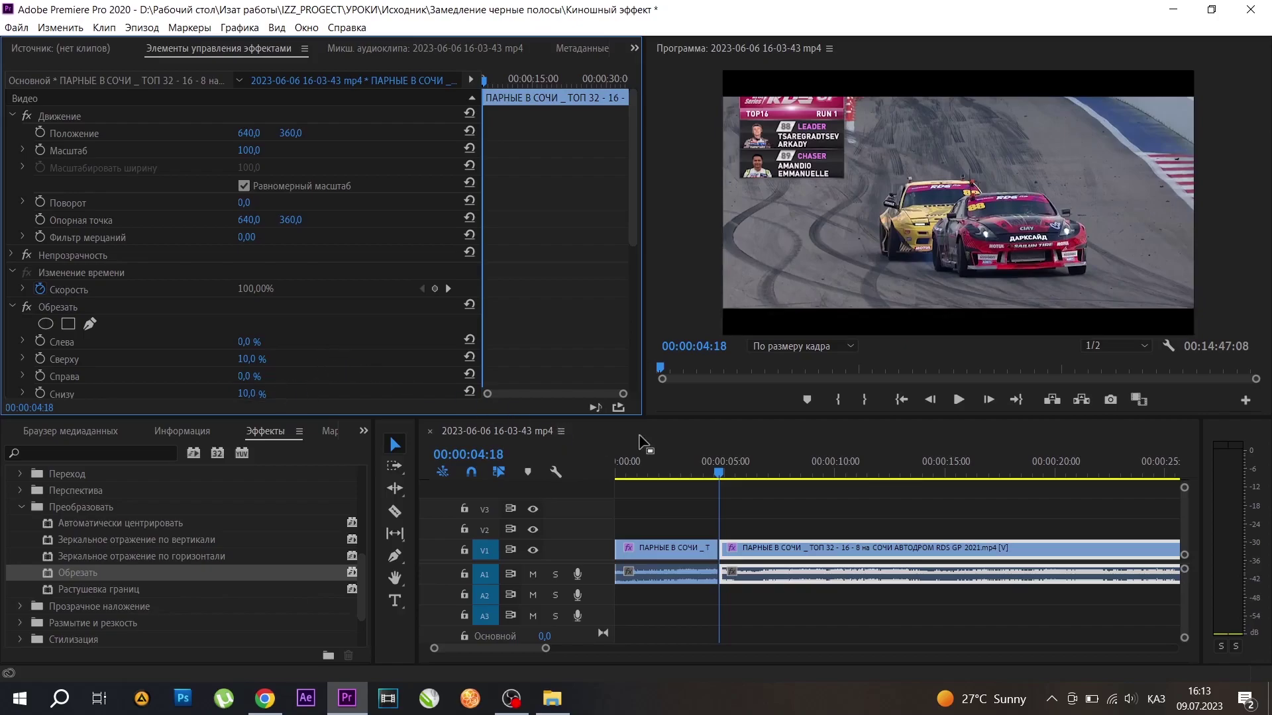
Play back the transition across the cut, starting from 00:00:01:24.
{"action": "left_click_drag", "start_coordinate": [719, 473], "coordinate": [658, 477]}
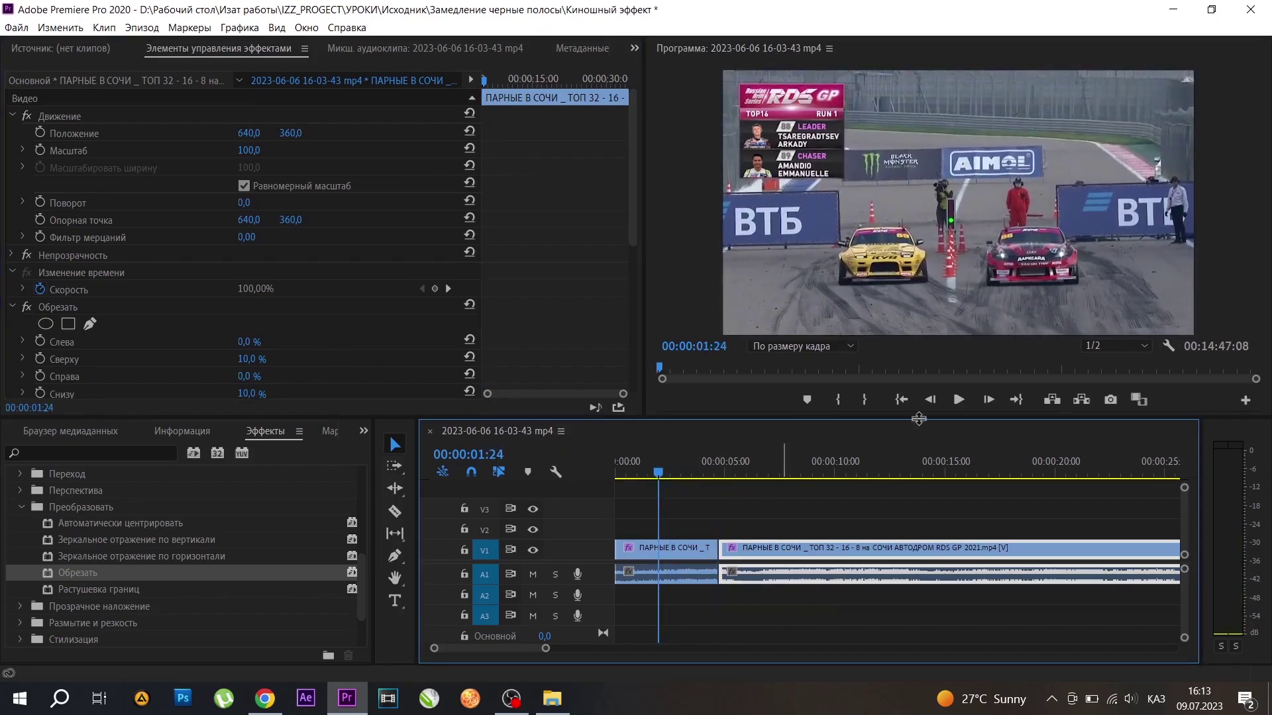
{"action": "left_click", "coordinate": [959, 400]}
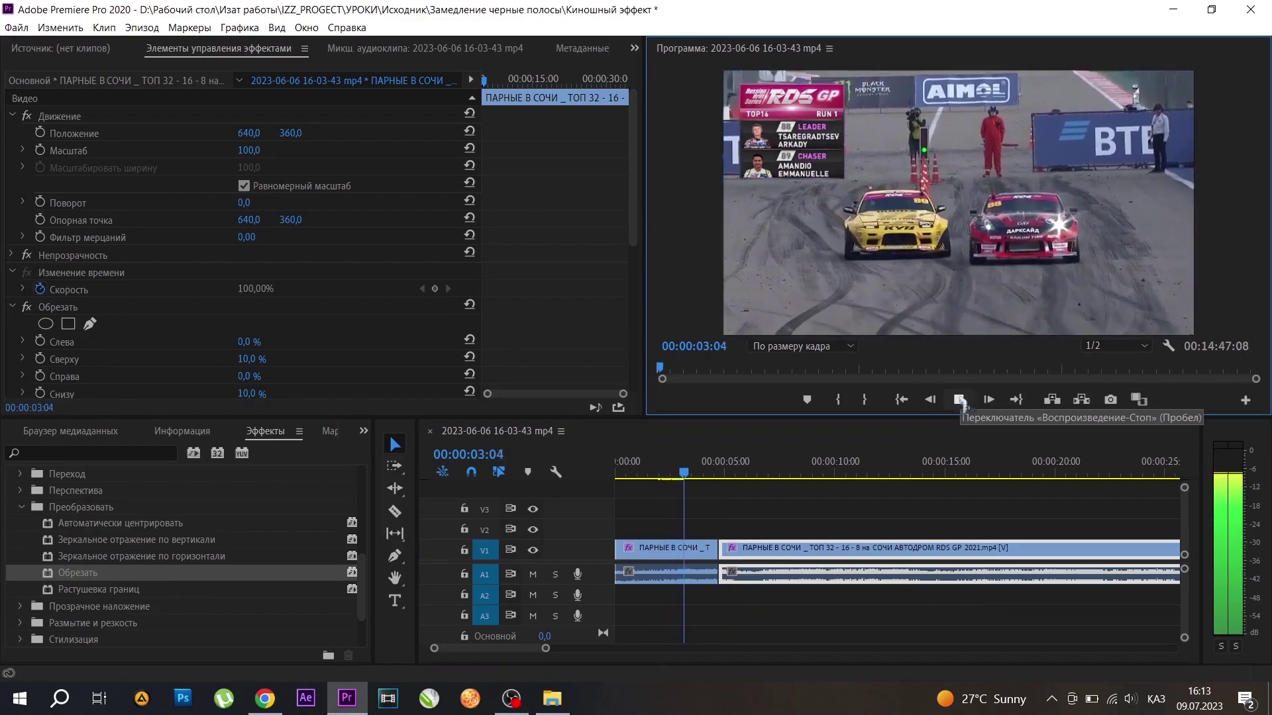
{"action": "left_click", "coordinate": [959, 400]}
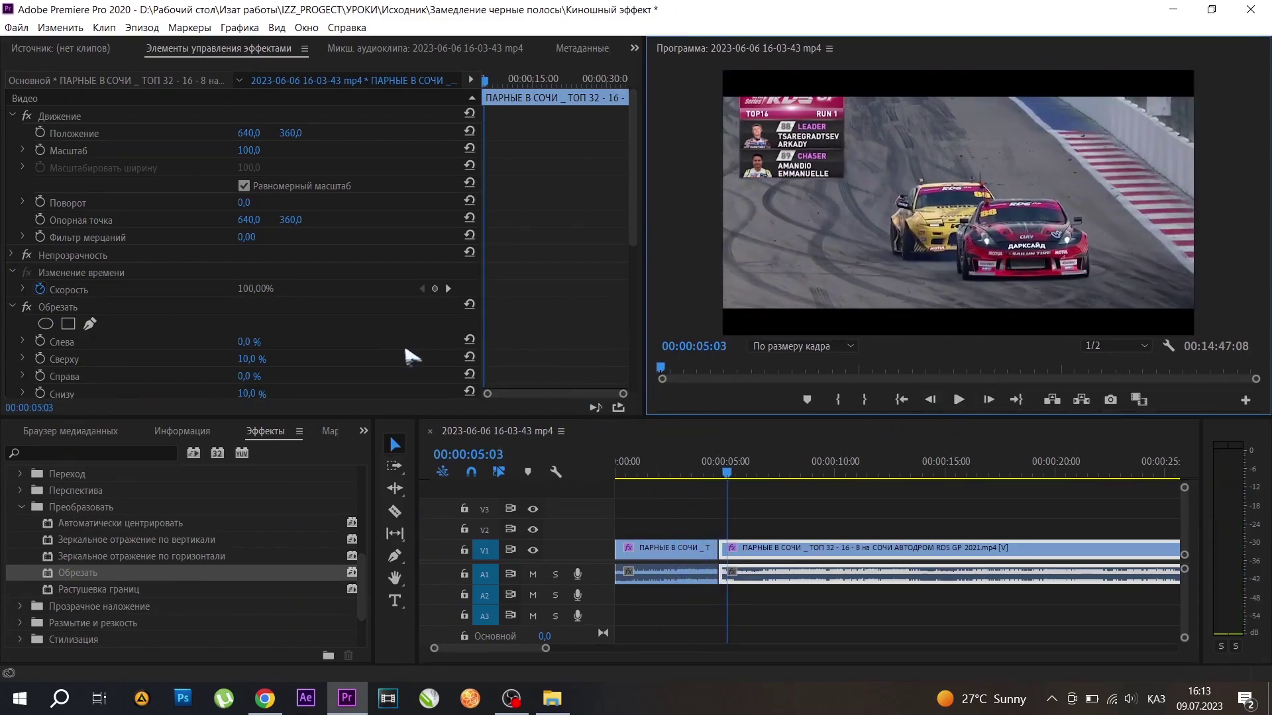
Enable keyframing for the Сверху and Снизу crop of the second segment at 00:00:05:02.
{"action": "left_click_drag", "start_coordinate": [630, 244], "coordinate": [633, 379]}
{"action": "scroll", "coordinate": [633, 391], "scroll_direction": "up", "scroll_amount": 2}
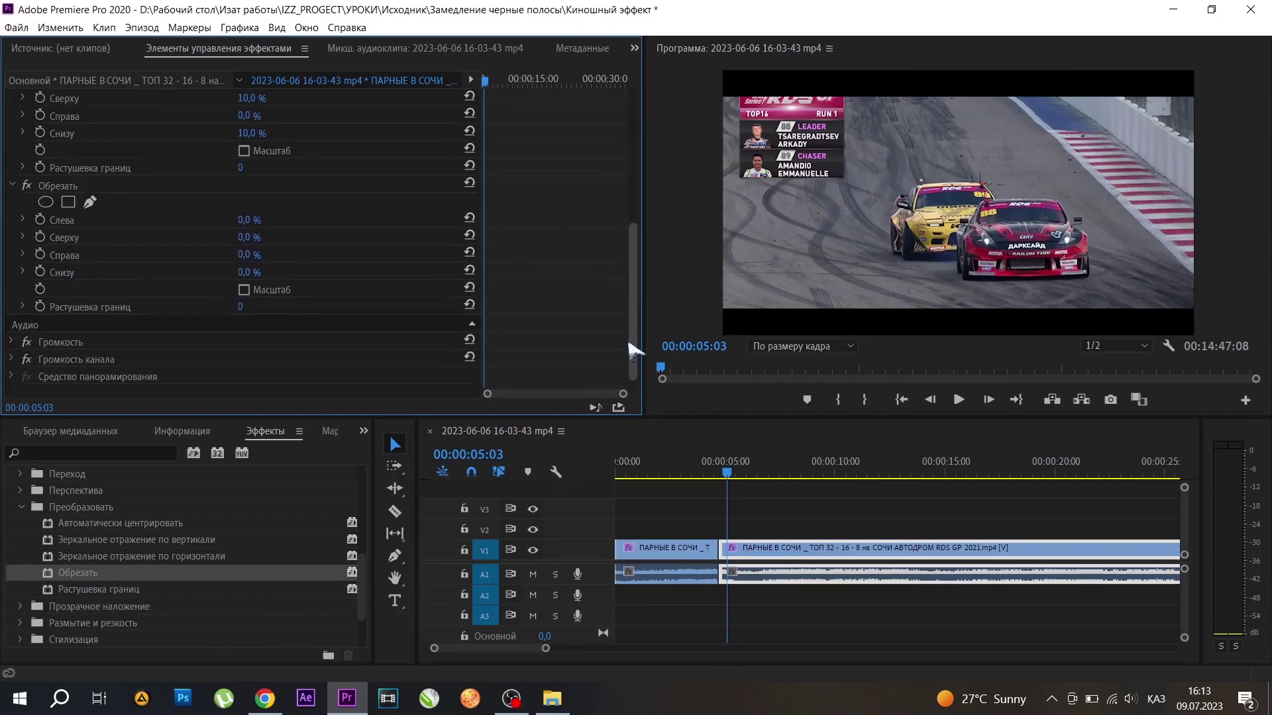
{"action": "left_click", "coordinate": [727, 474]}
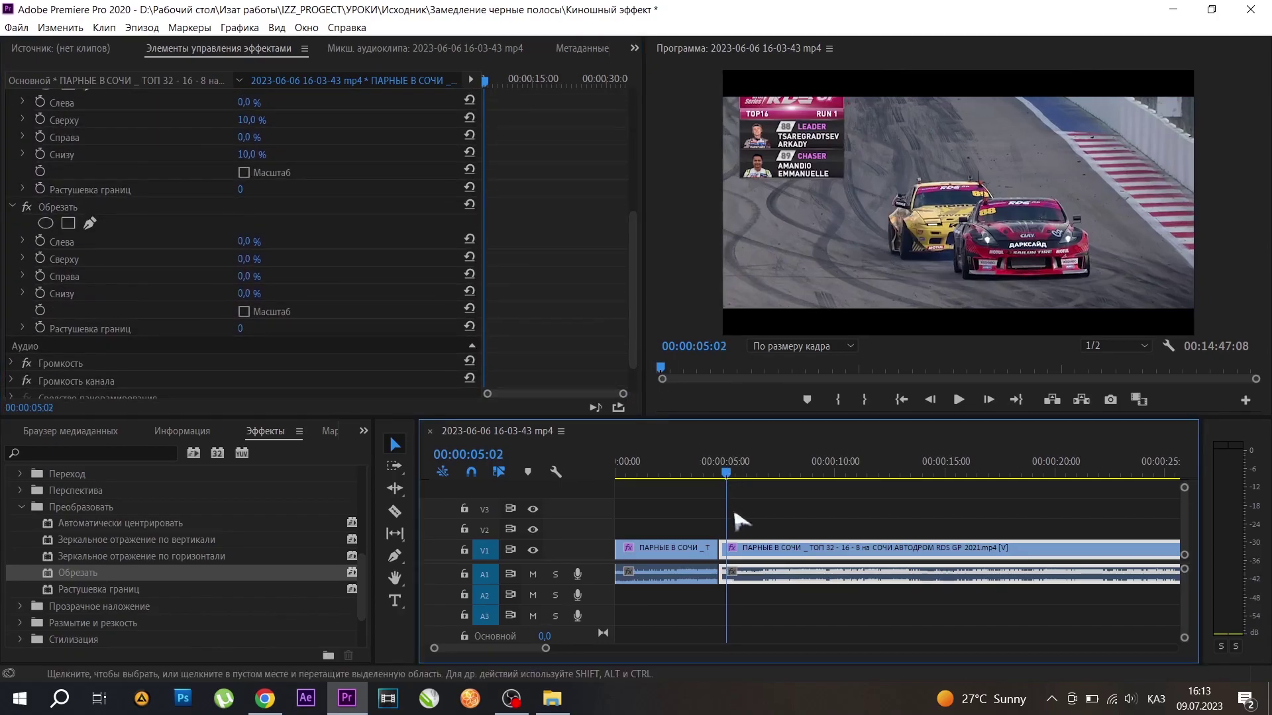
{"action": "left_click_drag", "start_coordinate": [629, 331], "coordinate": [630, 251]}
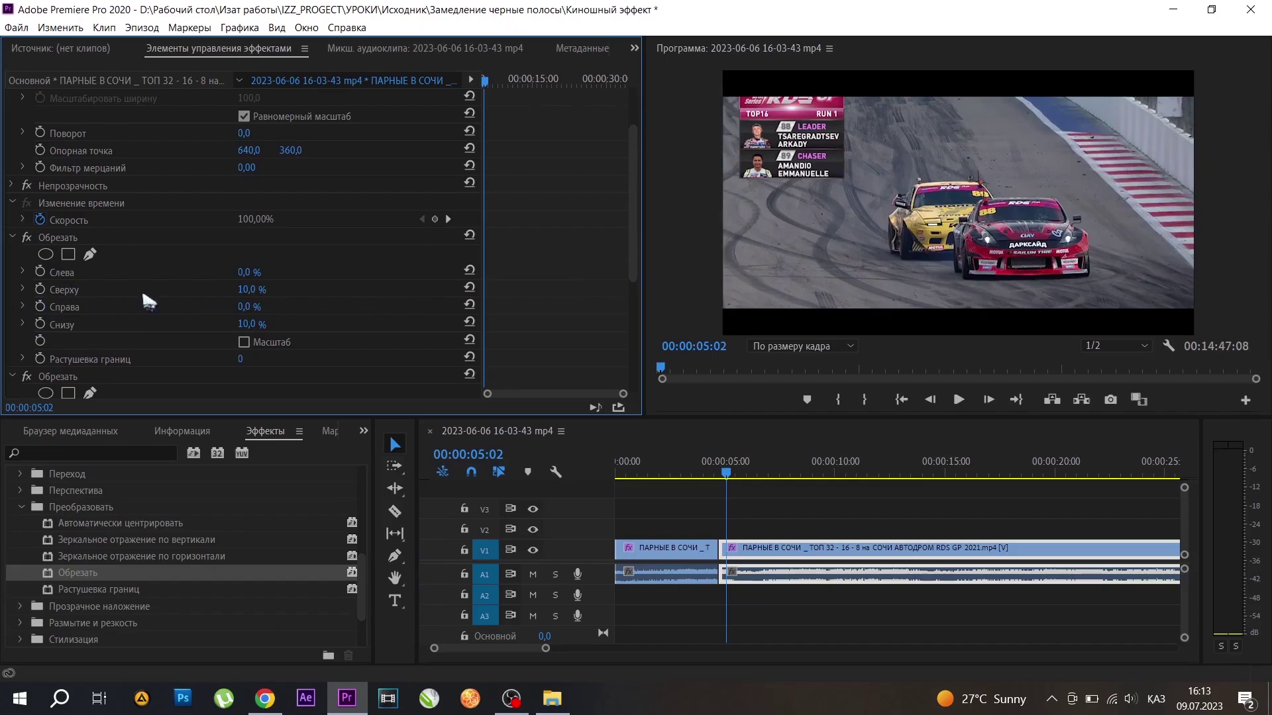
{"action": "left_click", "coordinate": [39, 289]}
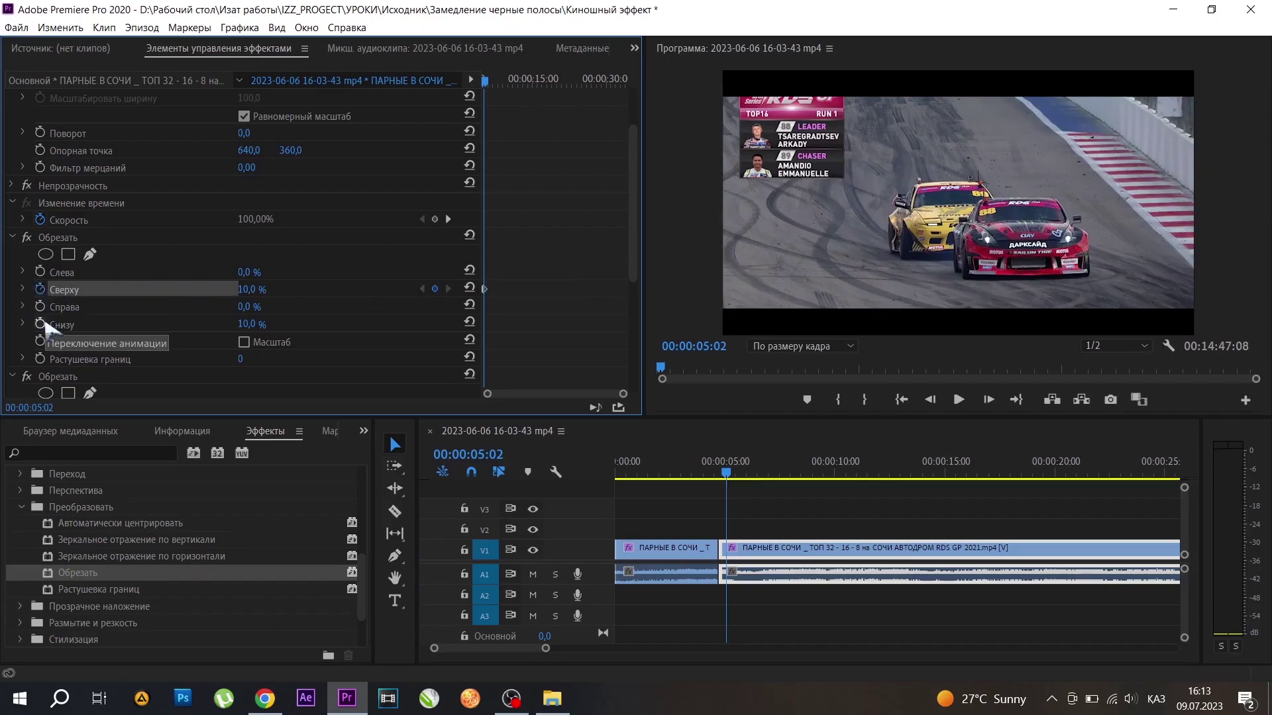
{"action": "left_click", "coordinate": [40, 324]}
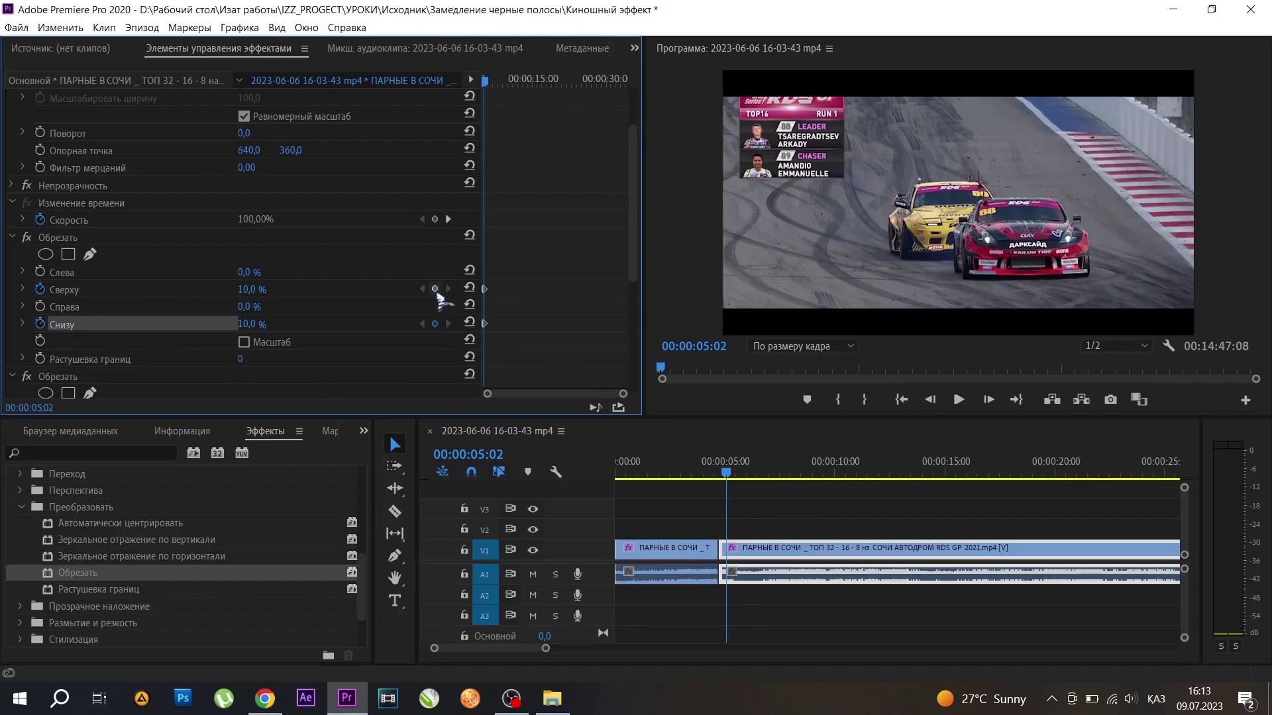
{"action": "left_click", "coordinate": [436, 290]}
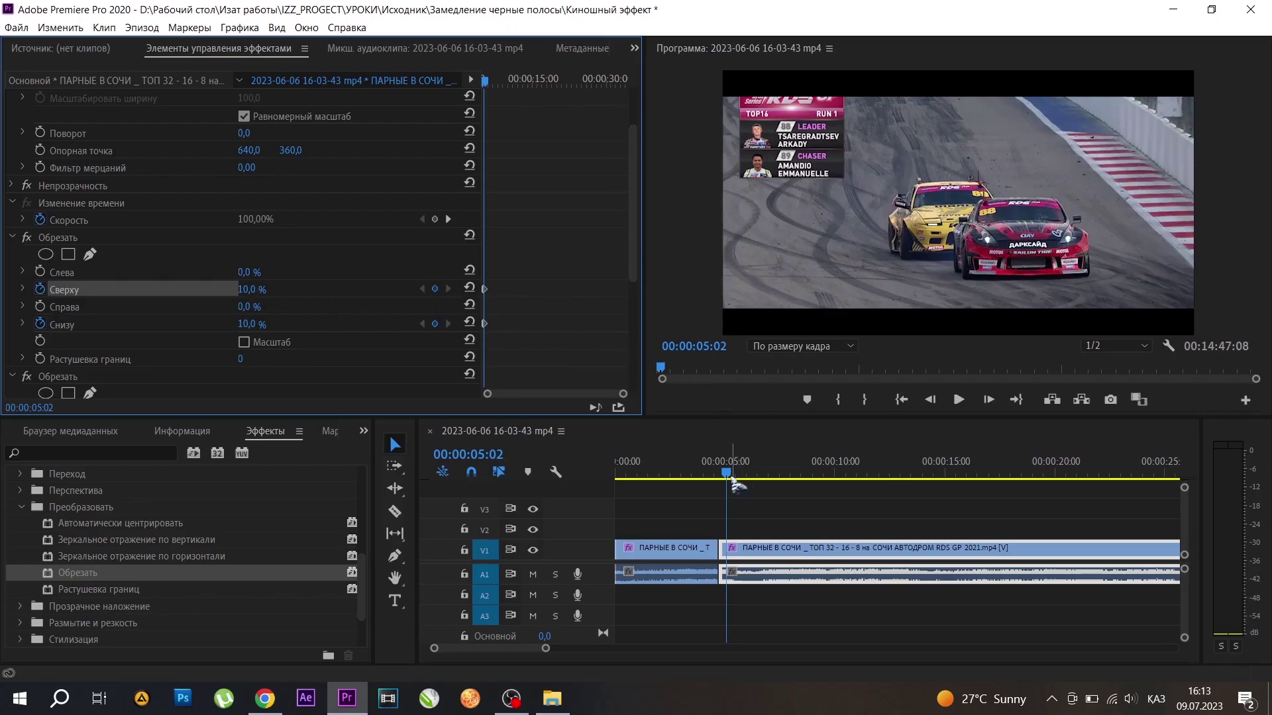
Add Сверху and Снизу crop keyframes at 00:00:11:21 and set both values to 11%.
{"action": "left_click_drag", "start_coordinate": [729, 474], "coordinate": [875, 507]}
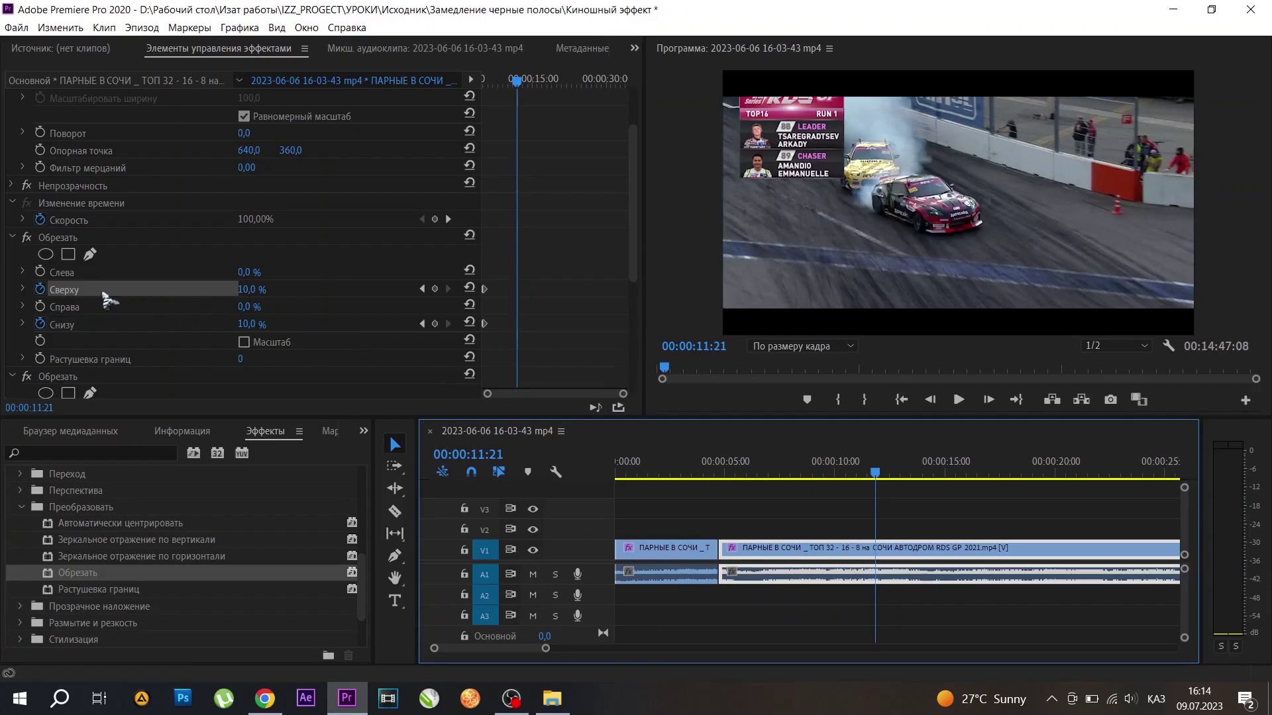
{"action": "left_click", "coordinate": [38, 289]}
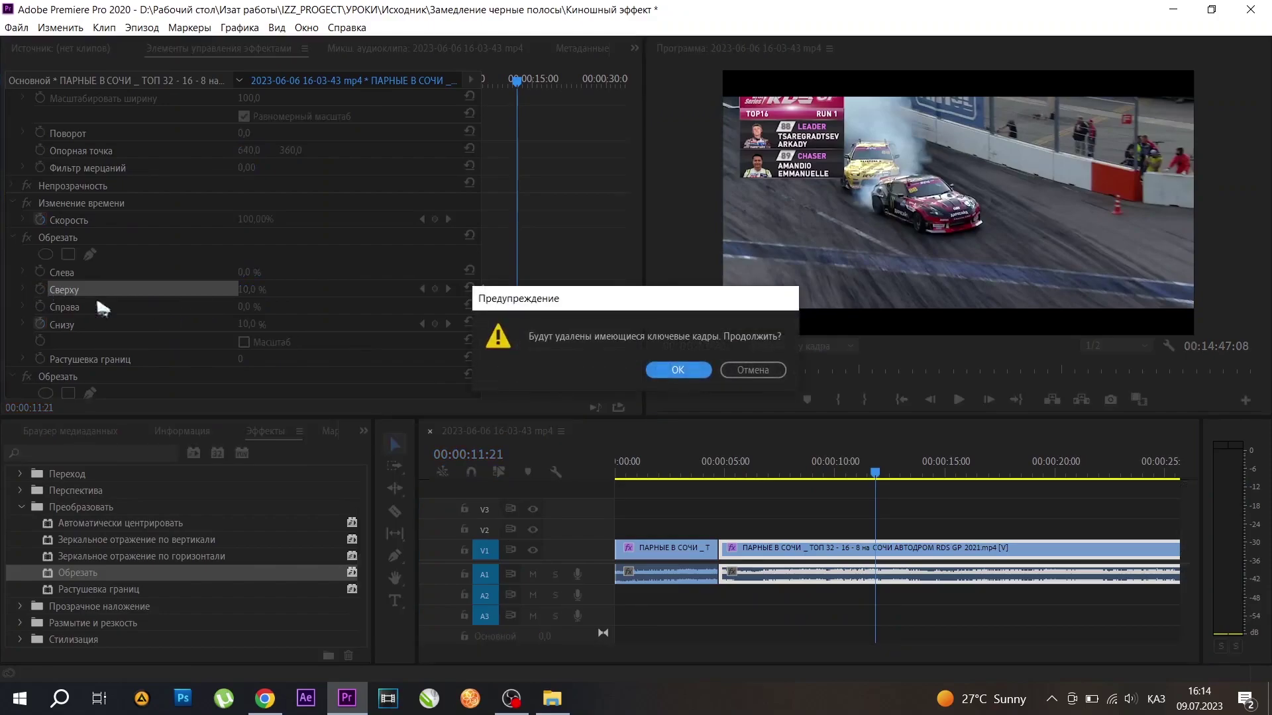
{"action": "left_click", "coordinate": [757, 370]}
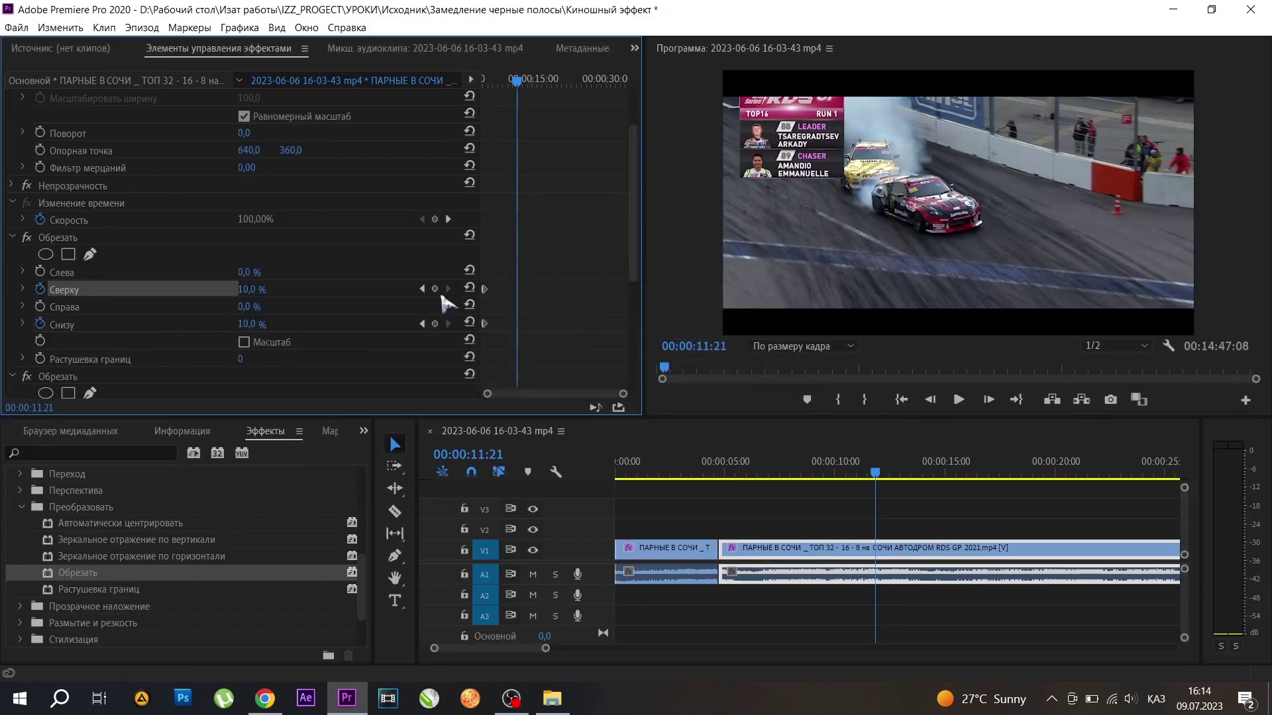
{"action": "left_click", "coordinate": [434, 289]}
{"action": "left_click", "coordinate": [435, 323]}
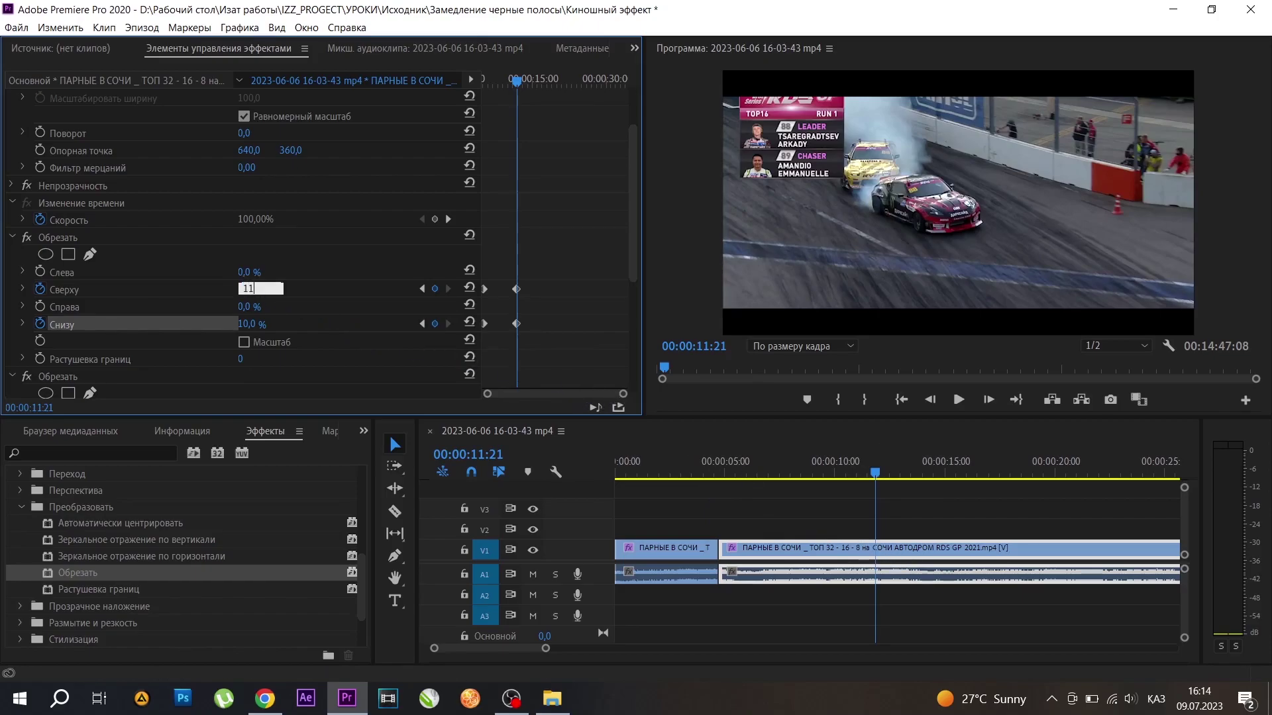
{"action": "type", "text": "11"}
{"action": "key", "text": "Return"}
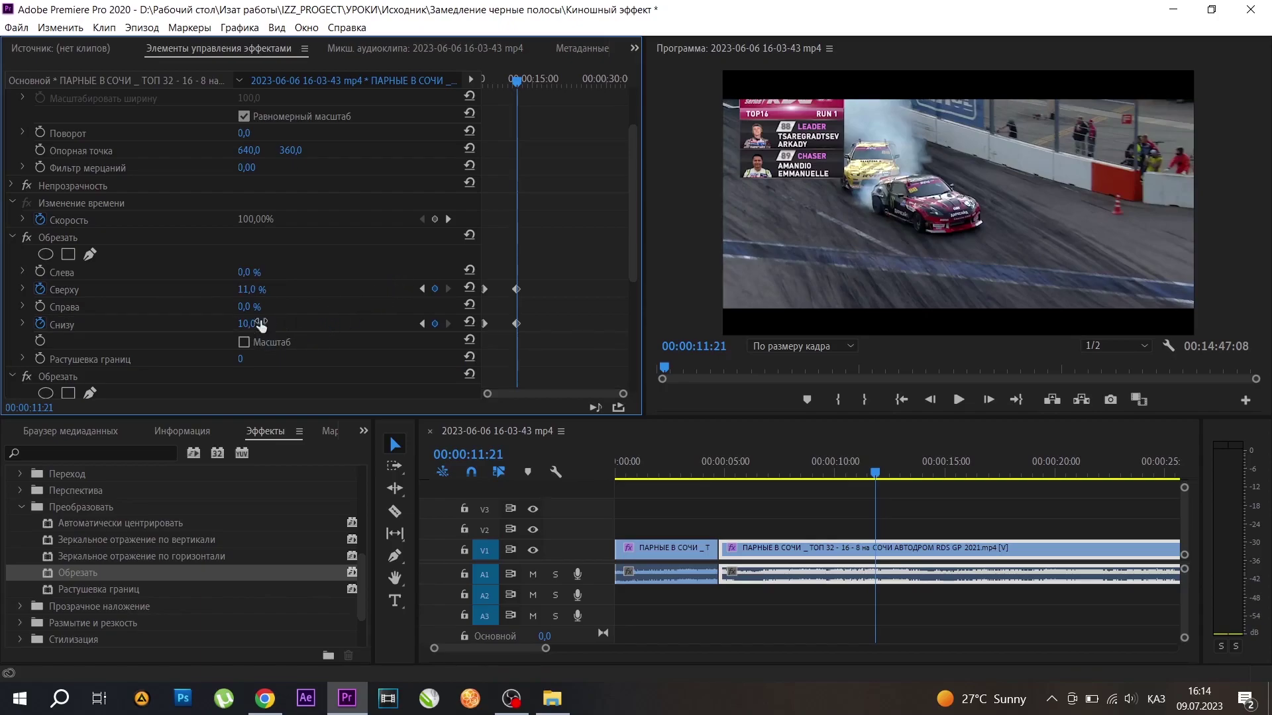
{"action": "type", "text": "11"}
{"action": "key", "text": "Return"}
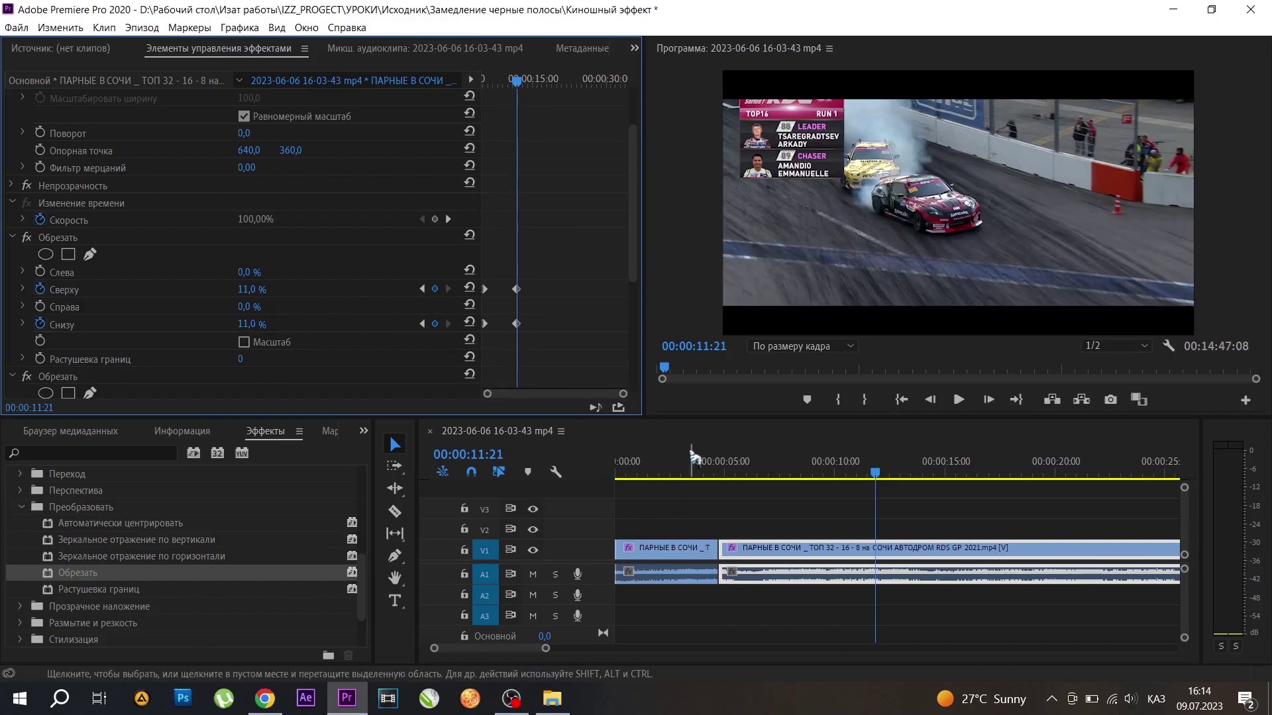
Apply Кривая Безье interpolation to both the first and last keyframes of Сверху and Снизу.
{"action": "right_click", "coordinate": [482, 324]}
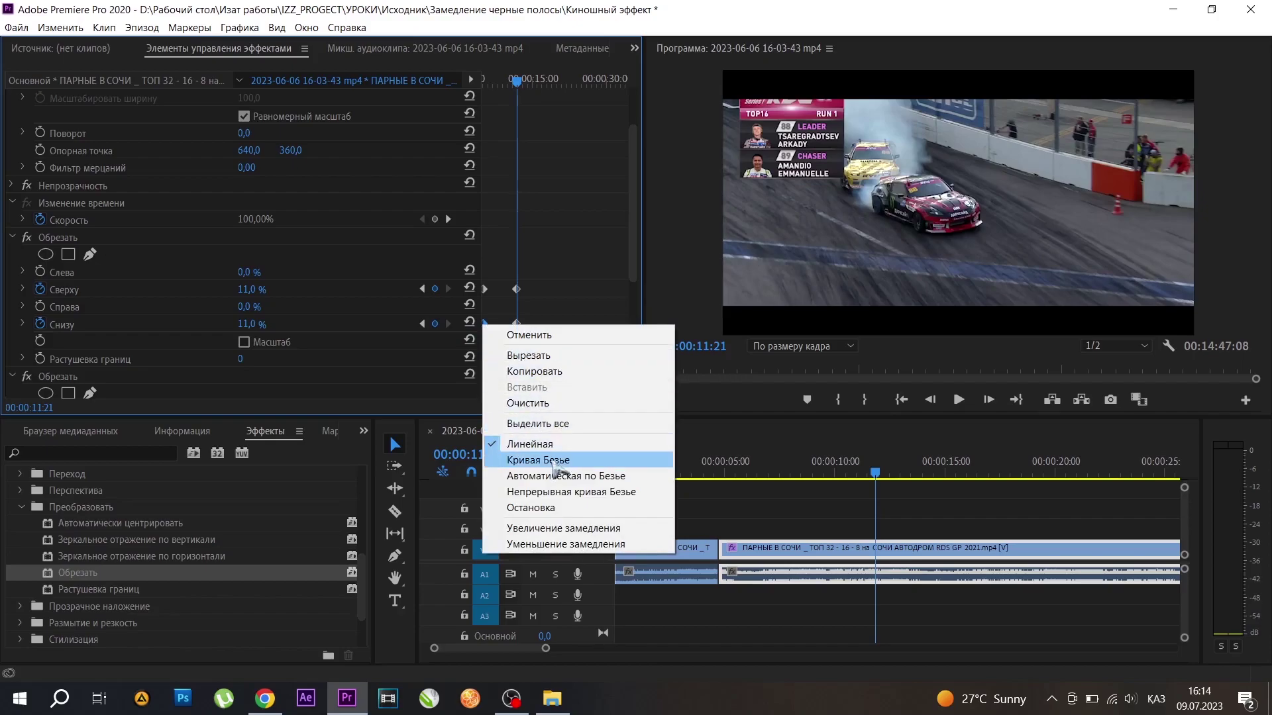
{"action": "left_click", "coordinate": [554, 461]}
{"action": "right_click", "coordinate": [486, 291]}
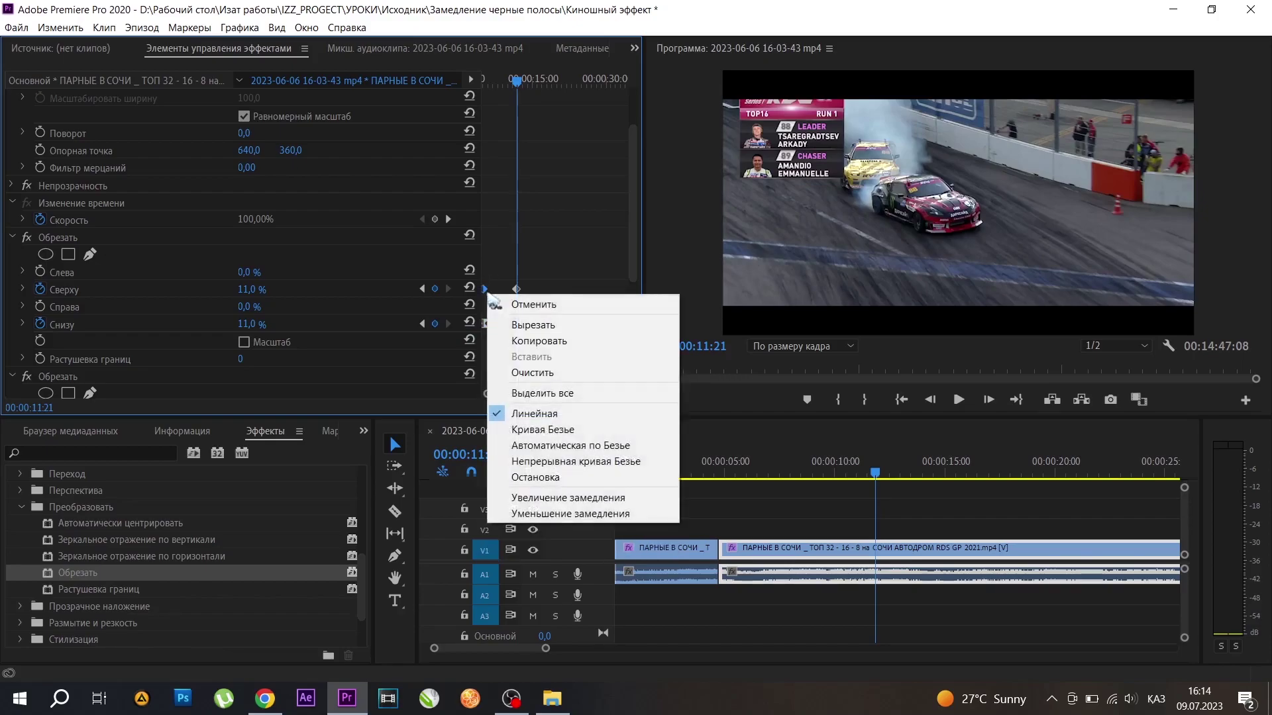
{"action": "left_click", "coordinate": [562, 428]}
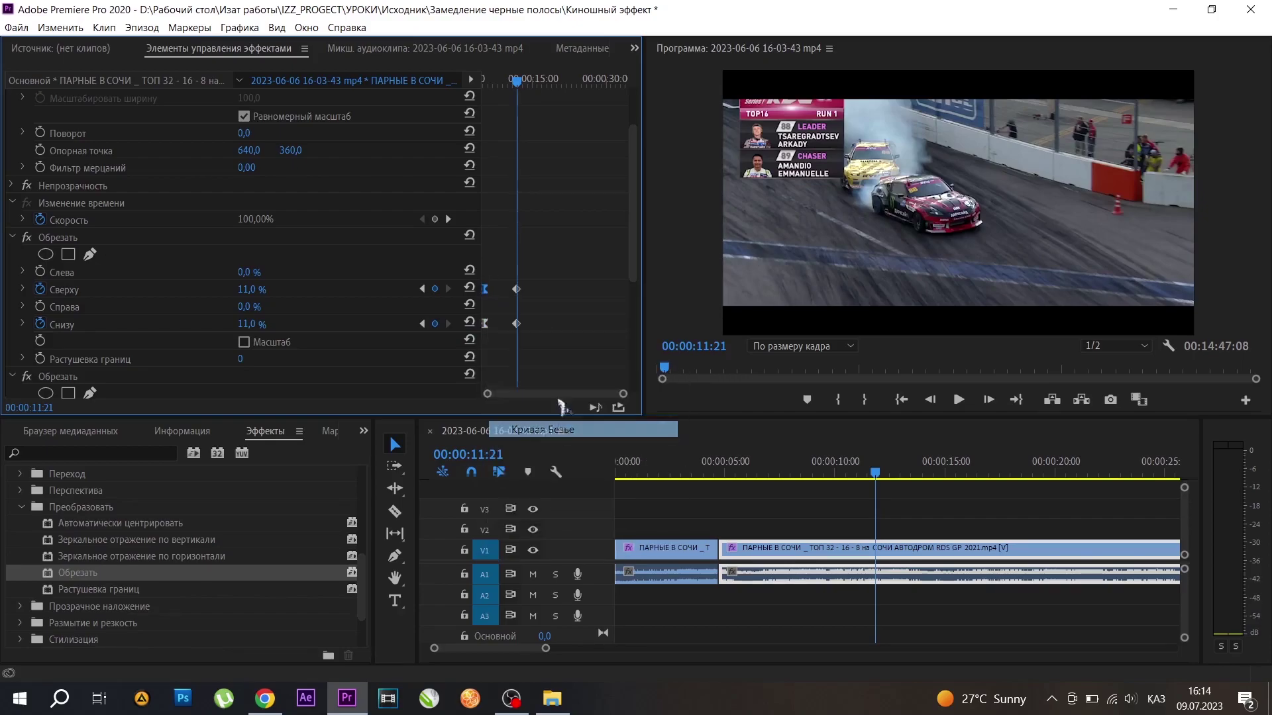
{"action": "right_click", "coordinate": [517, 291]}
{"action": "left_click", "coordinate": [548, 427]}
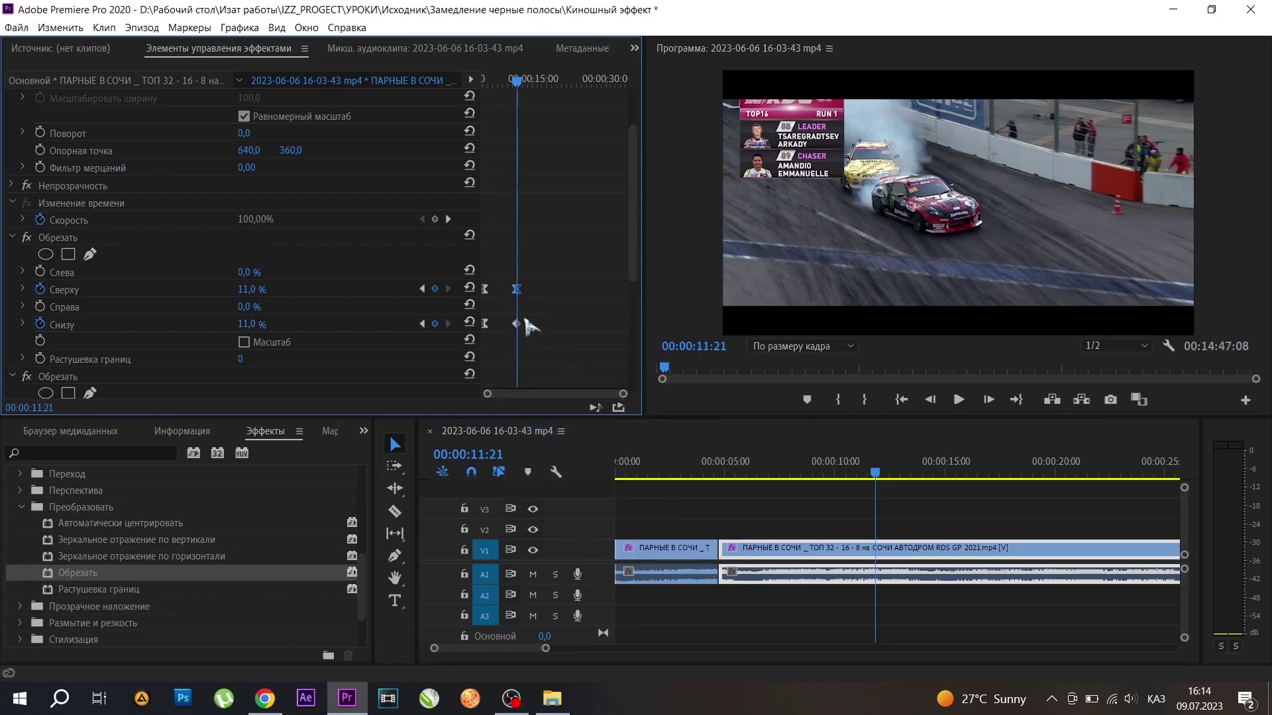
{"action": "right_click", "coordinate": [517, 324]}
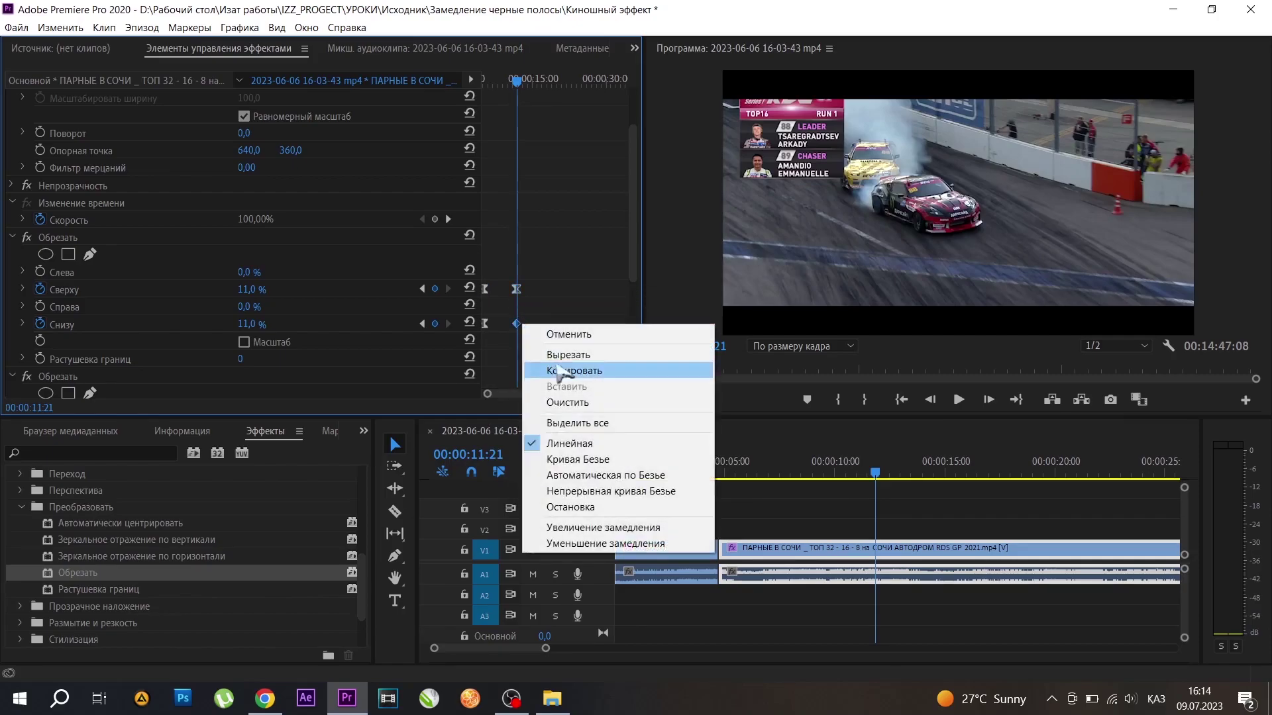
{"action": "left_click", "coordinate": [561, 462]}
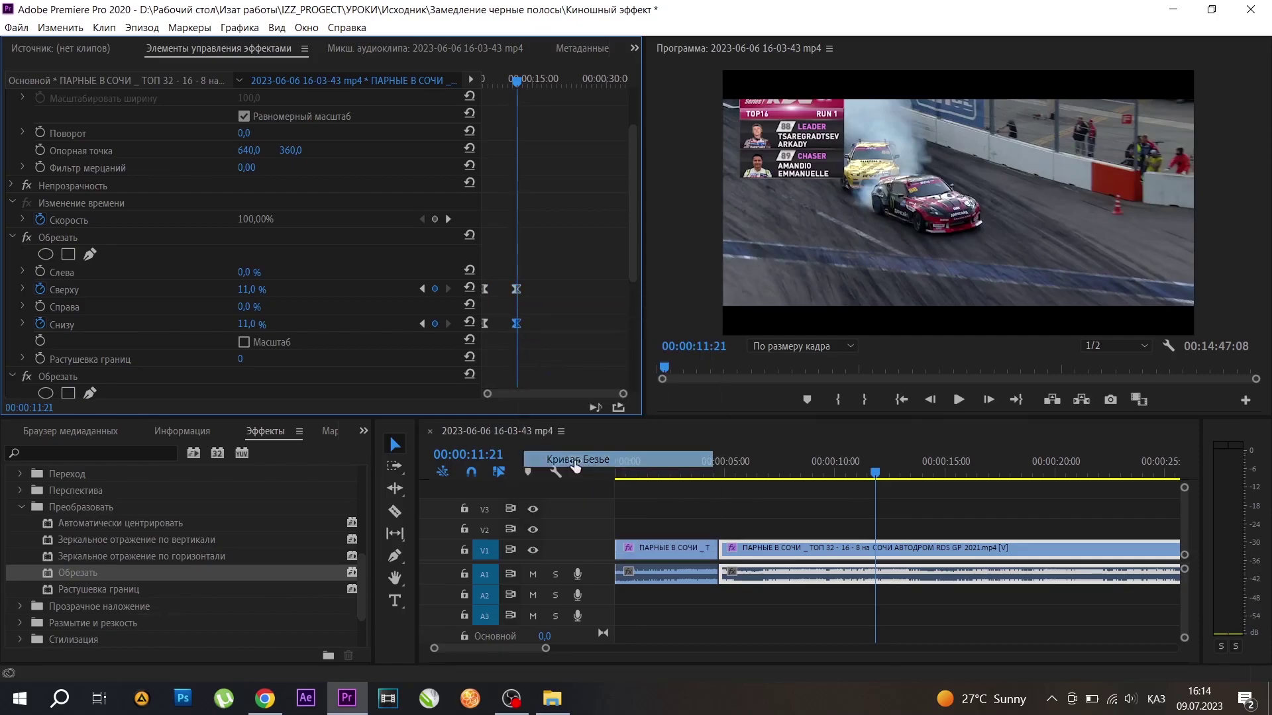
Play the sequence from the start to review the animated black bars.
{"action": "left_click", "coordinate": [901, 400]}
{"action": "left_click", "coordinate": [958, 401]}
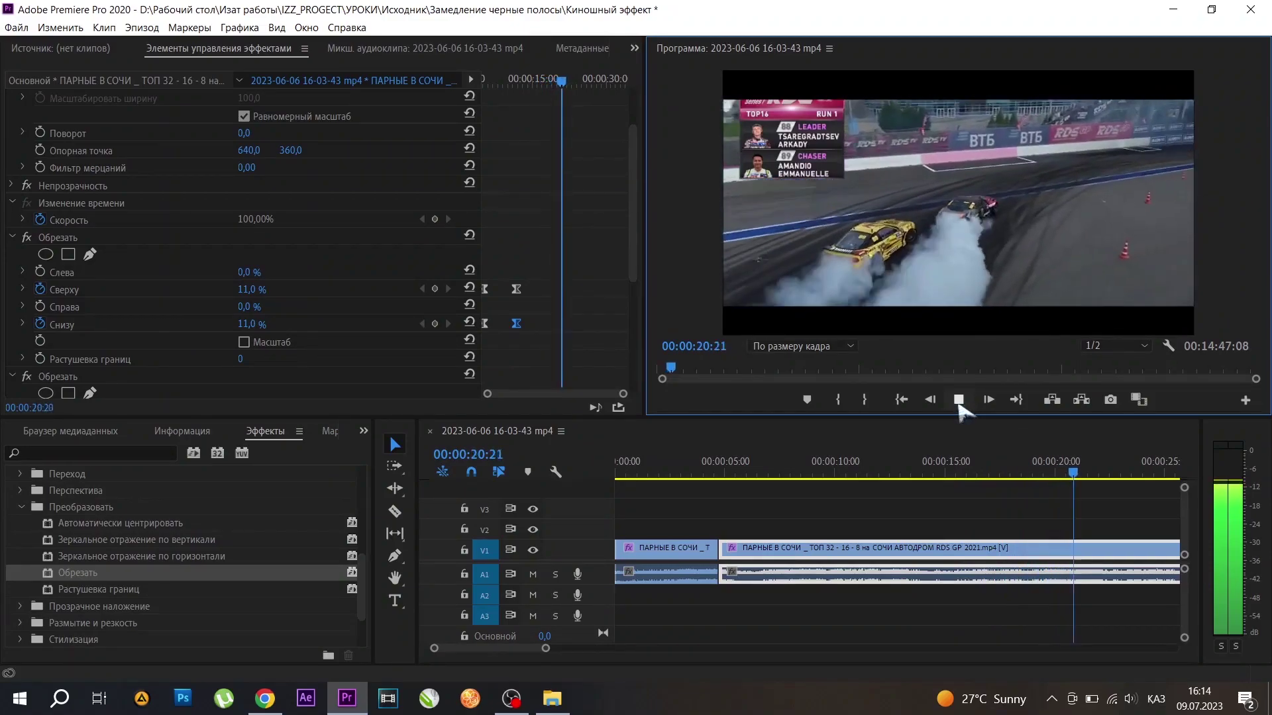
{"action": "left_click", "coordinate": [958, 401]}
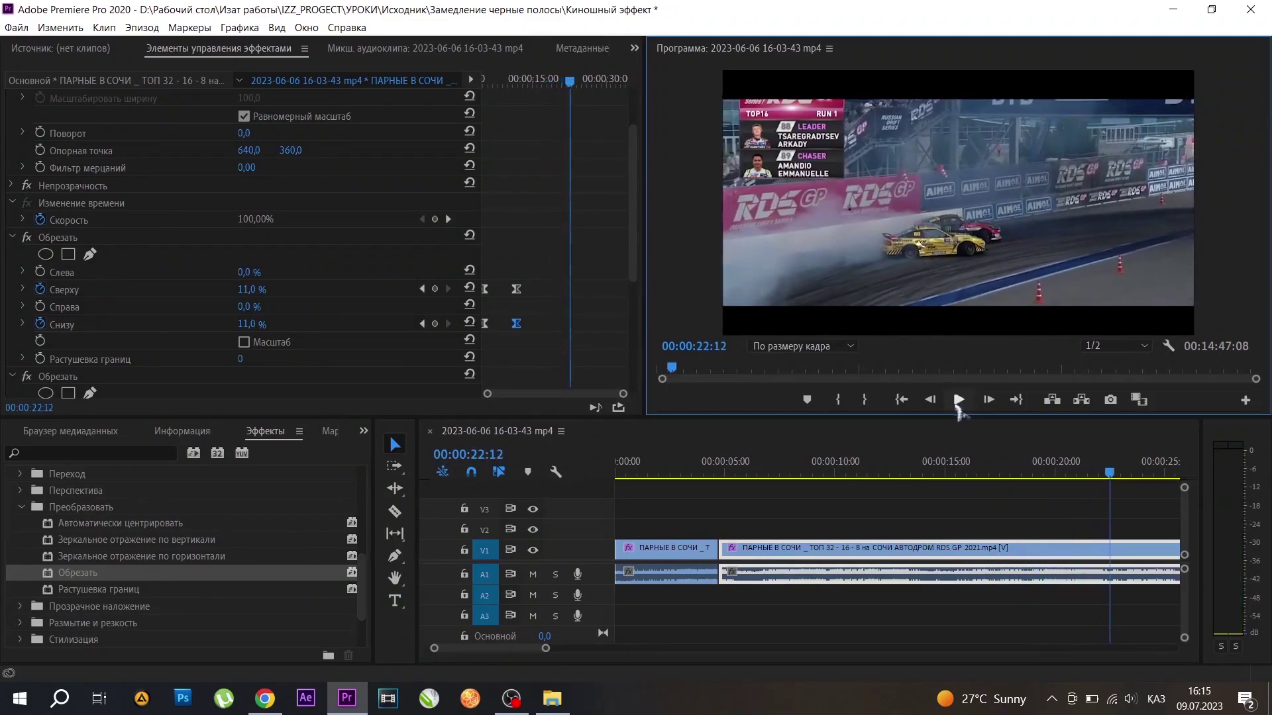